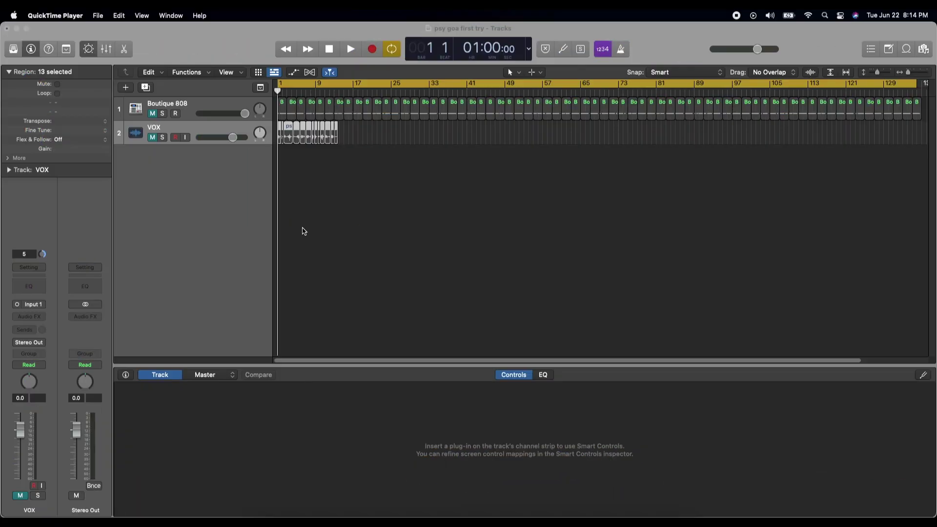
Step: Switch to Logic Pro, check its installed version in the About window, and close that window
{"action": "left_click", "coordinate": [187, 39]}
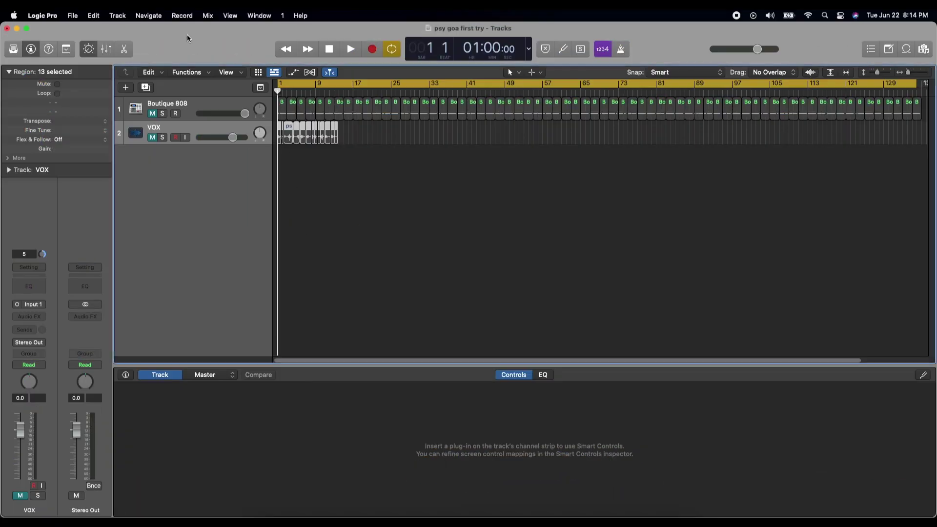
{"action": "left_click", "coordinate": [36, 16]}
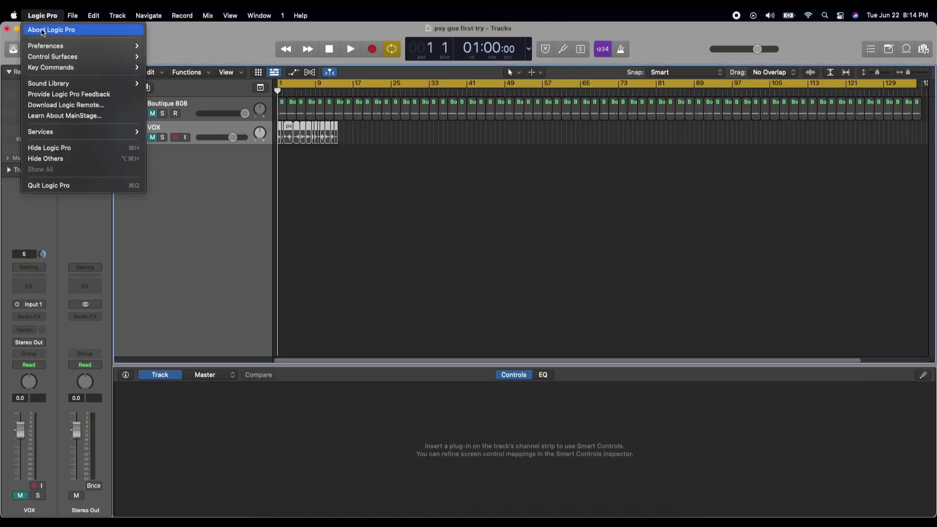
{"action": "left_click", "coordinate": [43, 30]}
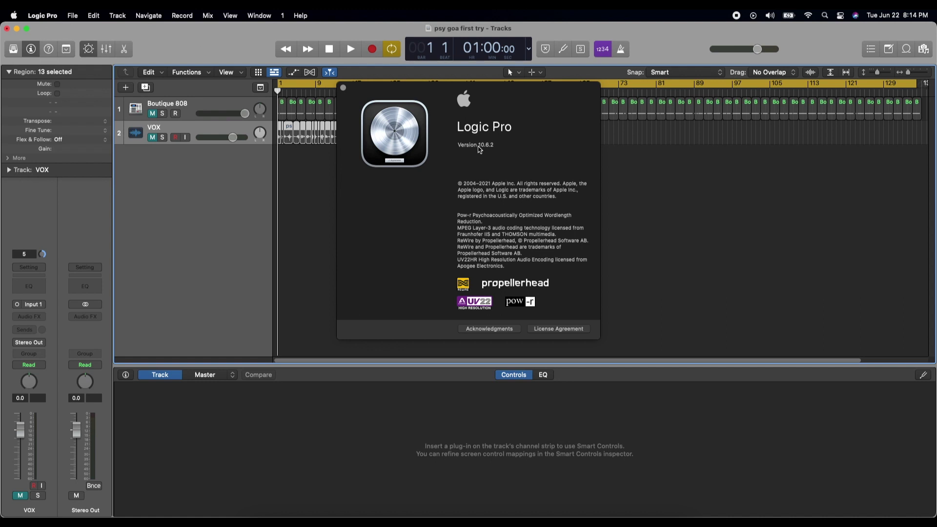
{"action": "left_click", "coordinate": [343, 87]}
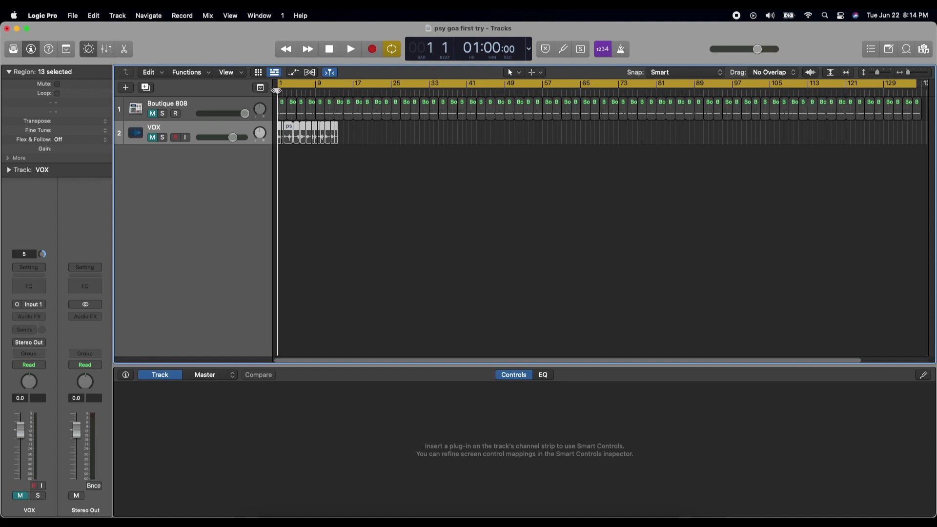
Step: Unmute the Boutique 808 and VOX tracks and play the arrangement from bar 1
{"action": "mouse_move", "coordinate": [277, 90]}
{"action": "left_mouse_down"}
{"action": "mouse_move", "coordinate": [292, 90]}
{"action": "mouse_move", "coordinate": [277, 90]}
{"action": "left_mouse_up"}
{"action": "left_click", "coordinate": [153, 114]}
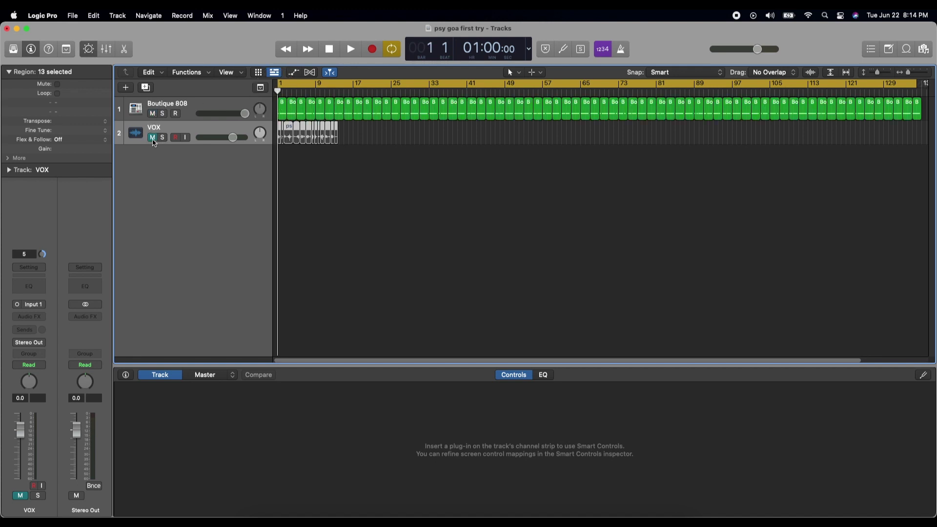
{"action": "left_click", "coordinate": [153, 137]}
{"action": "key", "text": "space"}
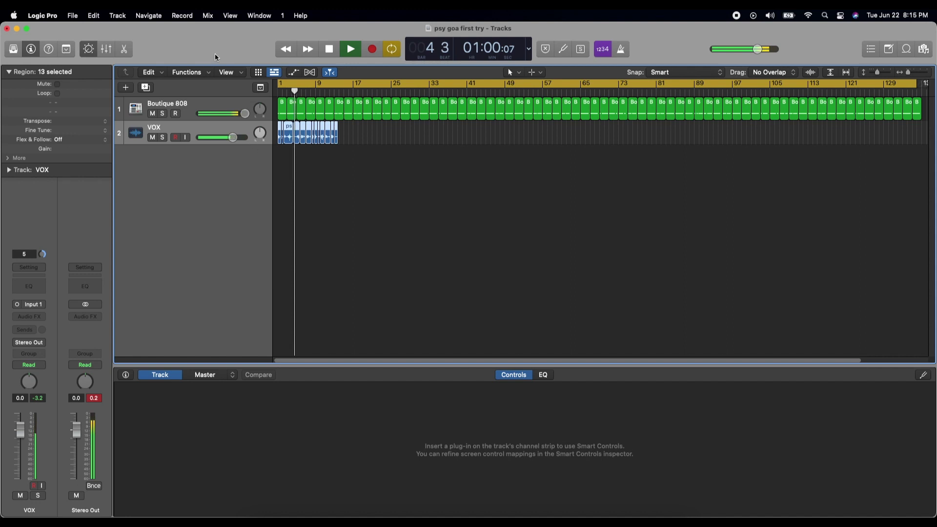
Step: Mute the Boutique 808 track again and audition the VOX regions on their own from bar 2
{"action": "key", "text": "ctrl+m"}
{"action": "key", "text": "space"}
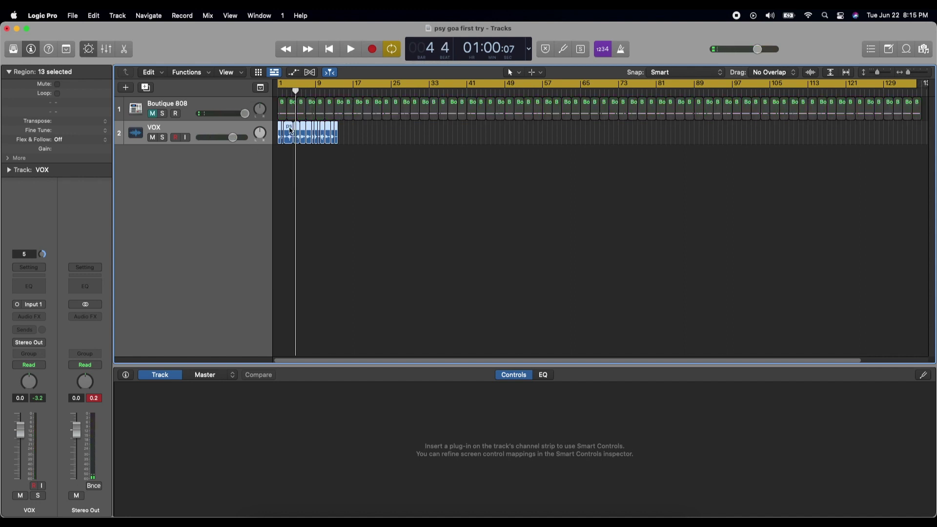
{"action": "left_click", "coordinate": [303, 180]}
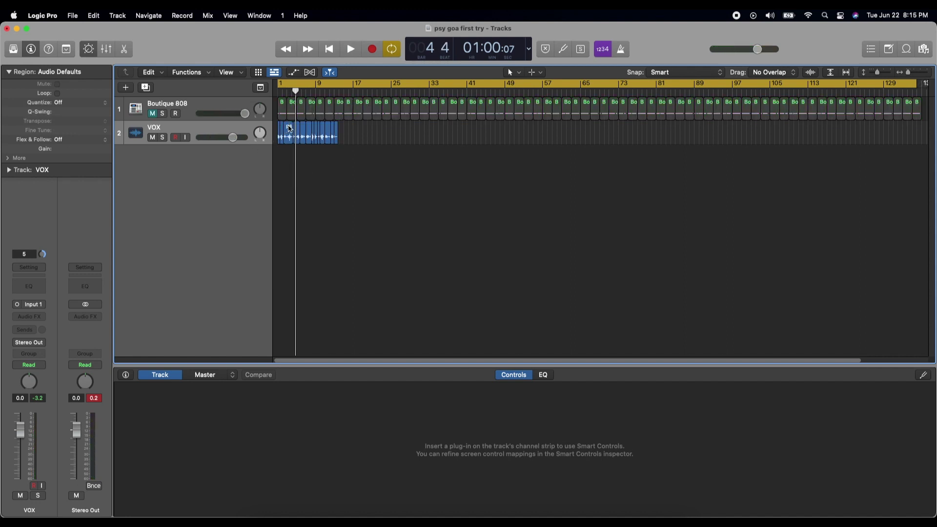
{"action": "left_click", "coordinate": [290, 128]}
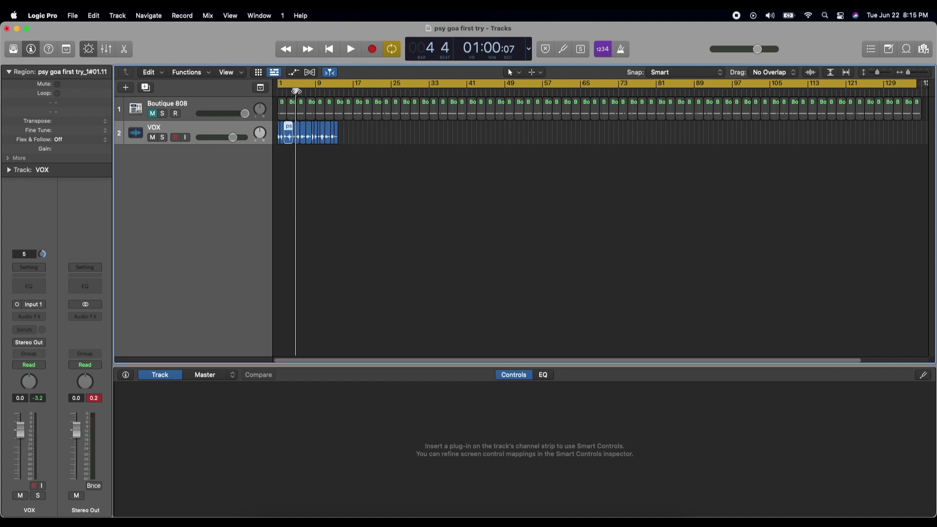
{"action": "left_click_drag", "start_coordinate": [295, 91], "coordinate": [283, 91]}
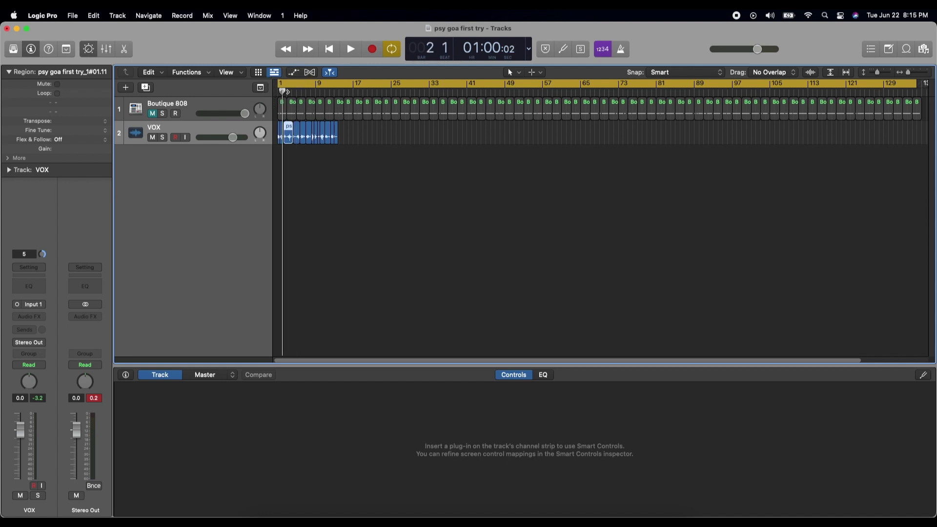
{"action": "key", "text": "space"}
{"action": "left_click", "coordinate": [304, 91]}
Step: Copy the two adjacent VOX regions lying between about bars 4 and 7
{"action": "left_click", "coordinate": [300, 143]}
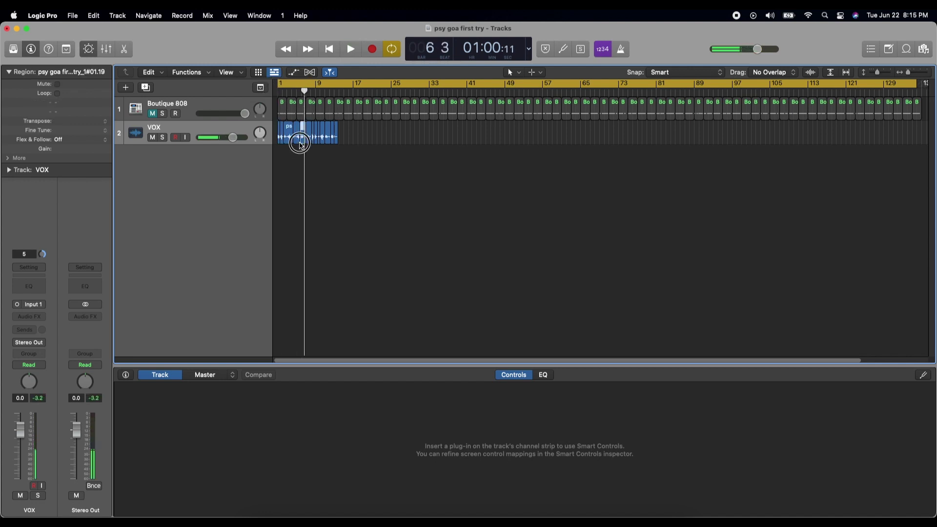
{"action": "left_click", "coordinate": [297, 140], "text": "shift"}
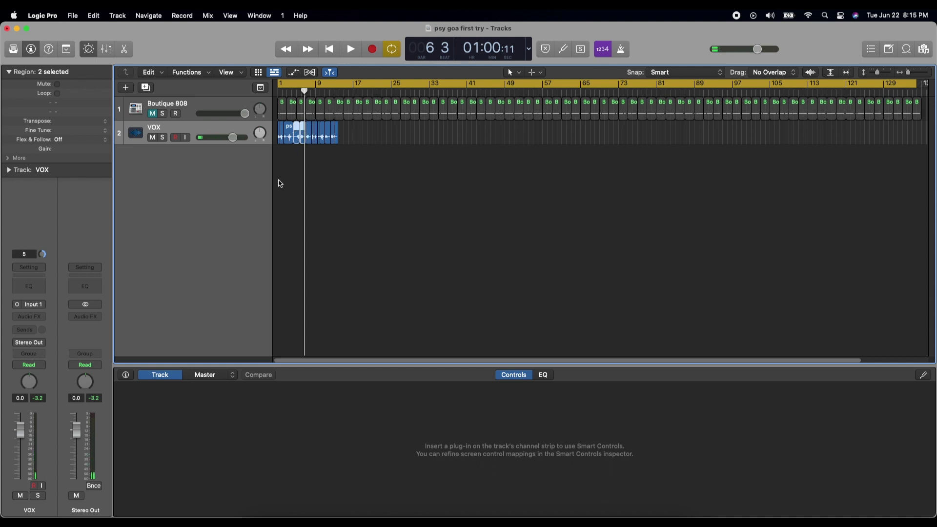
{"action": "left_click", "coordinate": [93, 18]}
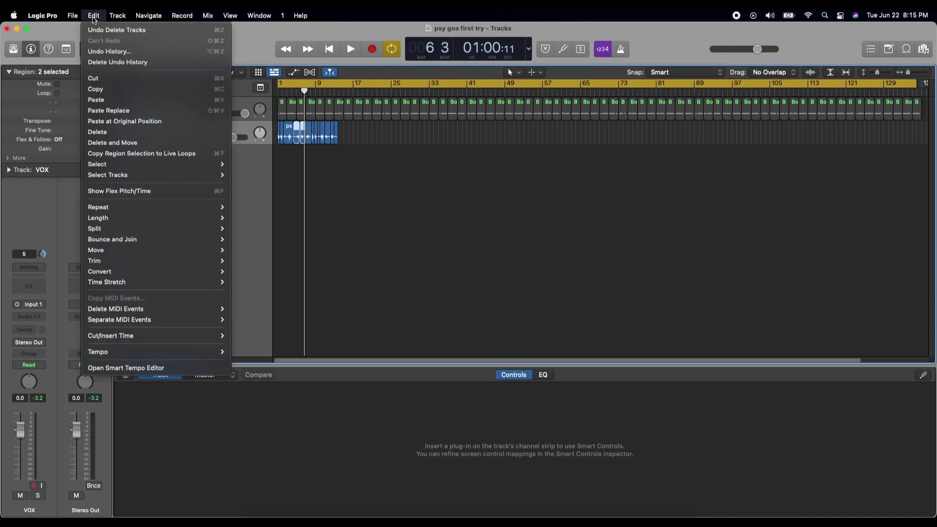
{"action": "left_click", "coordinate": [107, 88]}
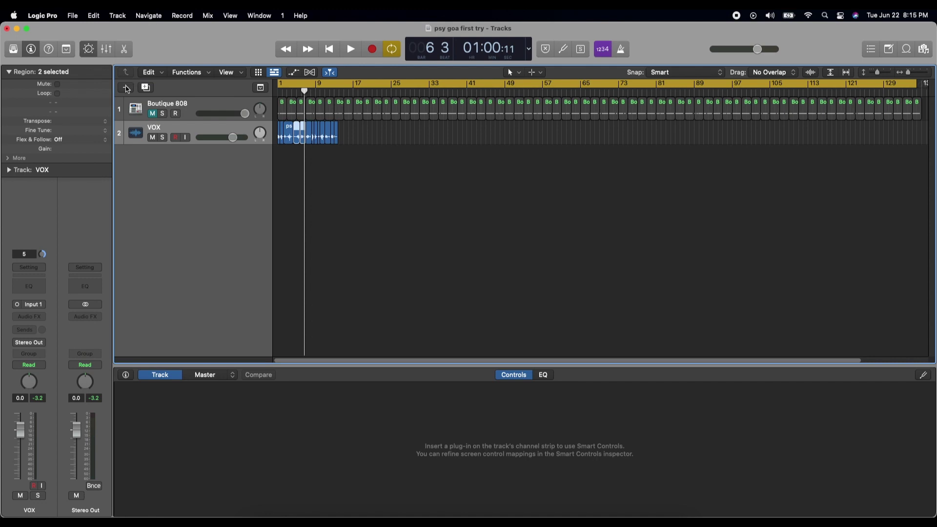
Step: Create one new audio track with No Input as its audio input and Bus 4 (Aux 1) as its output
{"action": "left_click", "coordinate": [125, 87]}
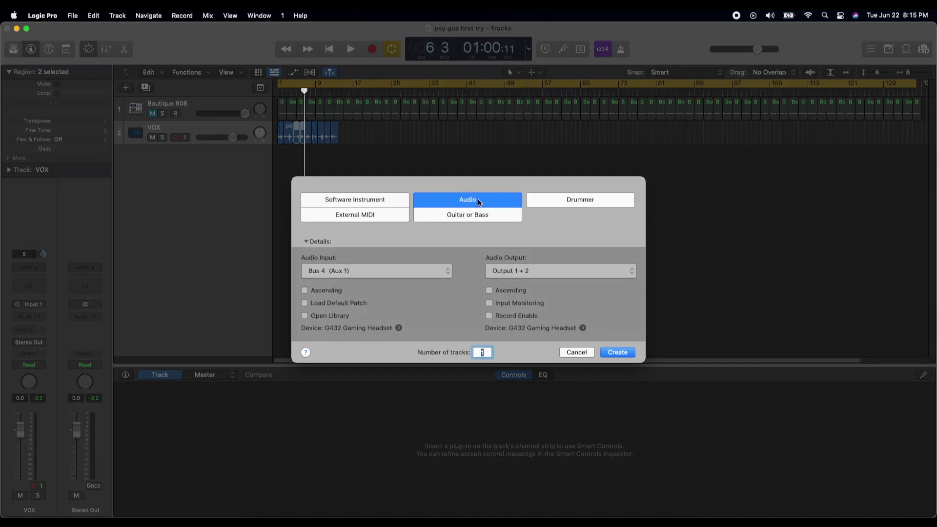
{"action": "left_click", "coordinate": [448, 274]}
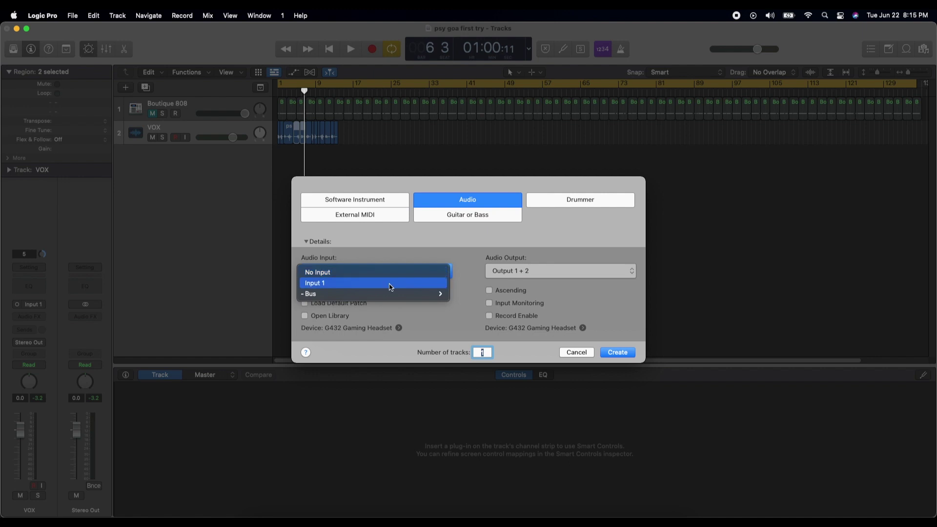
{"action": "left_click", "coordinate": [339, 278]}
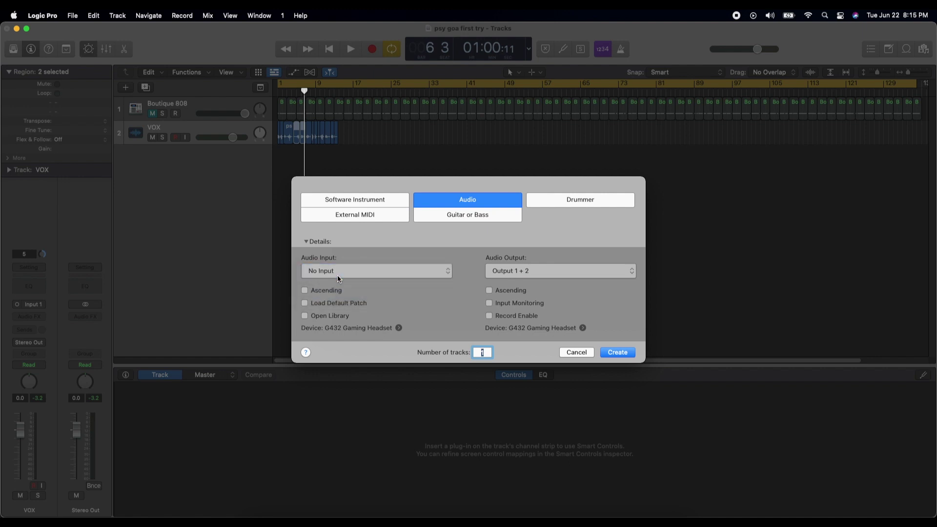
{"action": "left_click", "coordinate": [636, 275]}
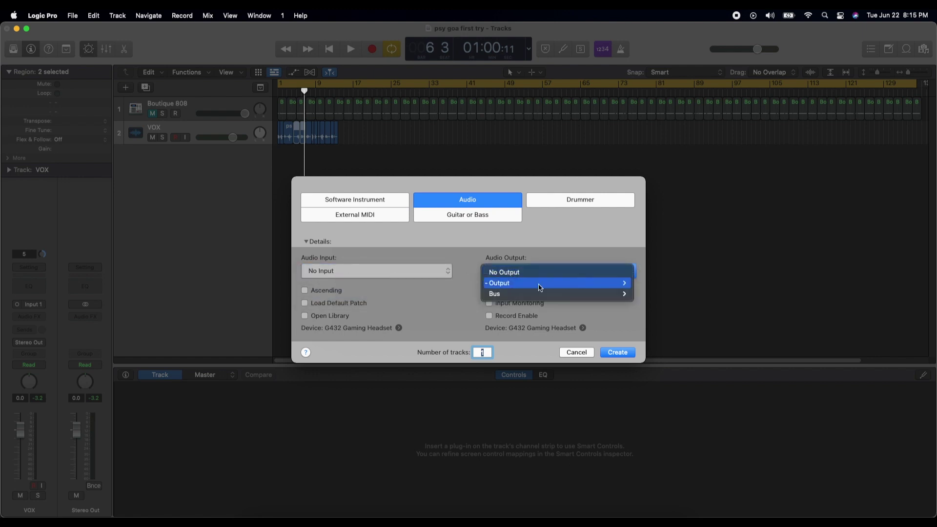
{"action": "mouse_move", "coordinate": [619, 300]}
{"action": "left_click", "coordinate": [660, 54]}
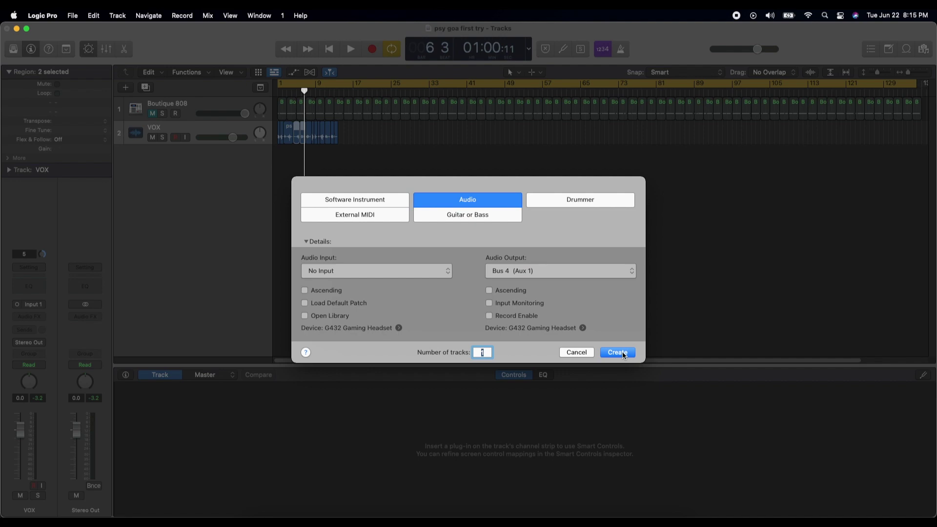
{"action": "left_click", "coordinate": [623, 354]}
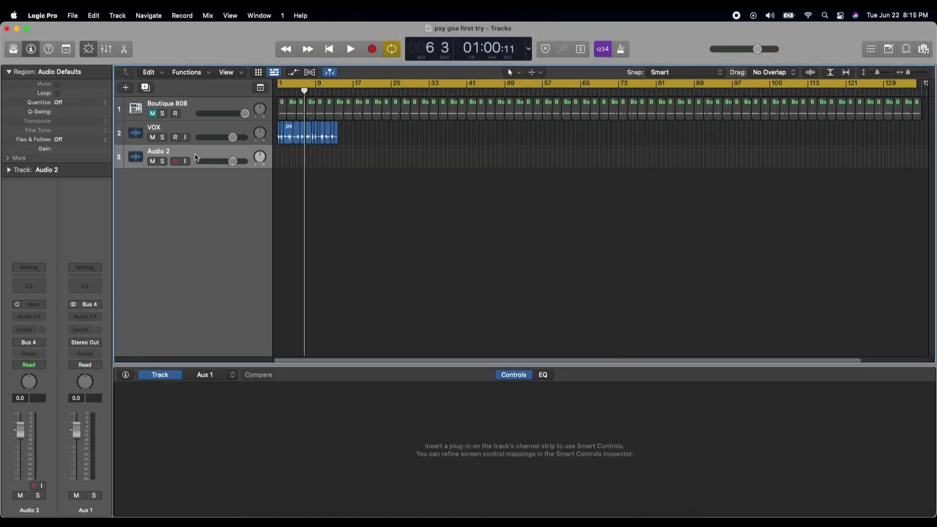
Step: Paste the two copied vocal regions onto the Audio 2 track at the start of bar 1
{"action": "left_click_drag", "start_coordinate": [305, 91], "coordinate": [276, 90]}
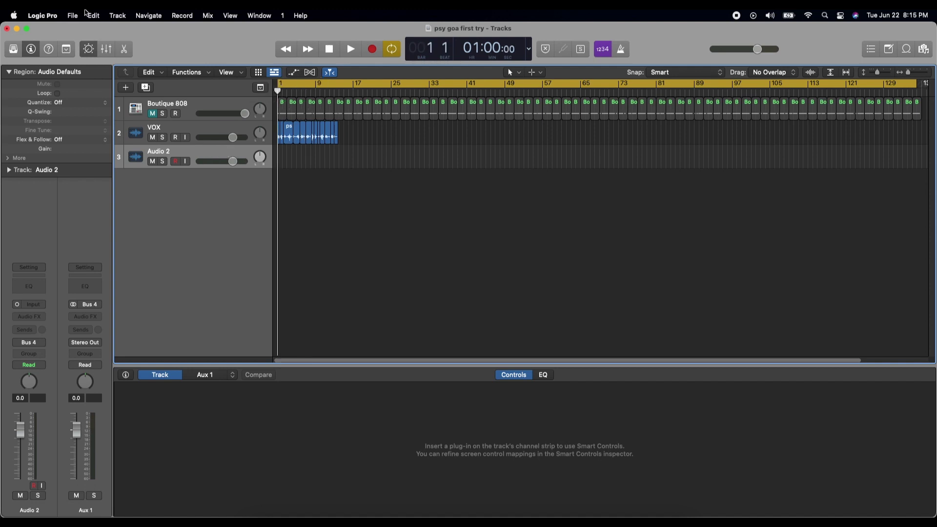
{"action": "left_click", "coordinate": [93, 14]}
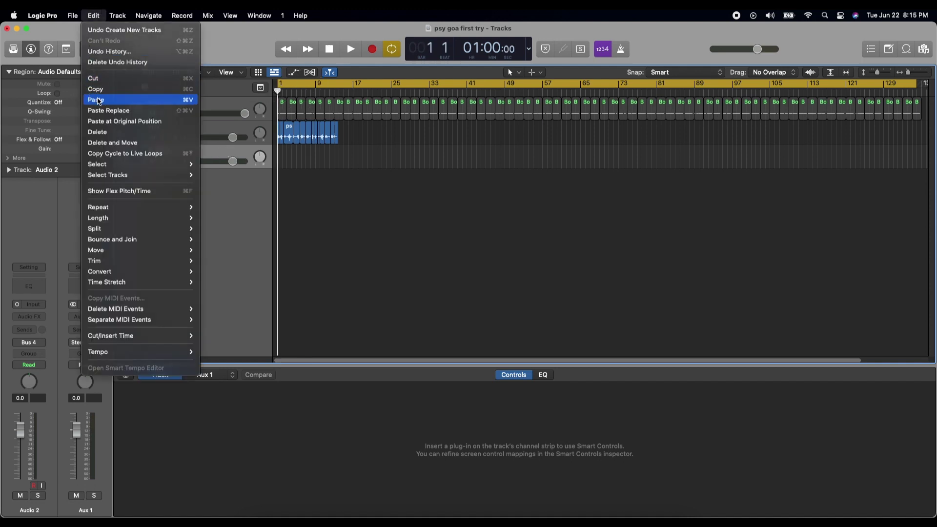
{"action": "left_click", "coordinate": [98, 101]}
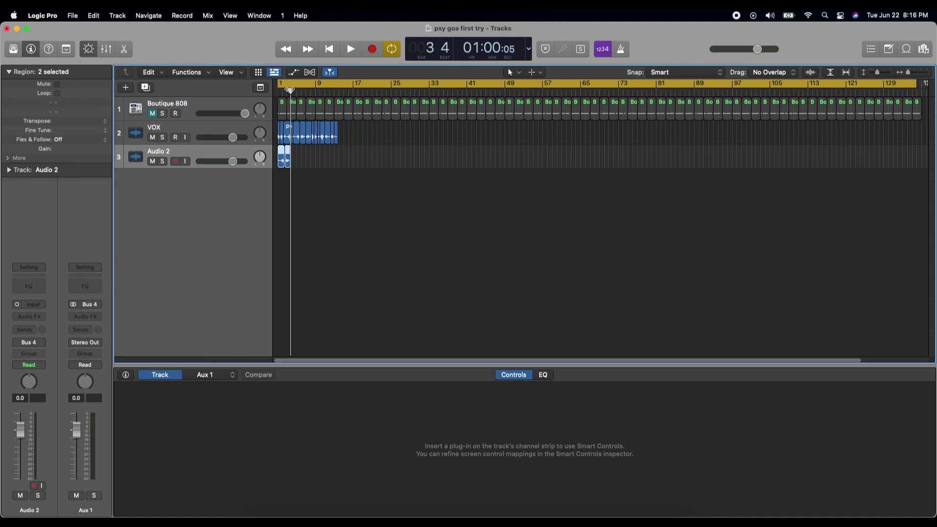
Step: Mute the VOX track and place the playhead exactly at the end of the two pasted regions on Audio 2
{"action": "key", "text": "ctrl+m"}
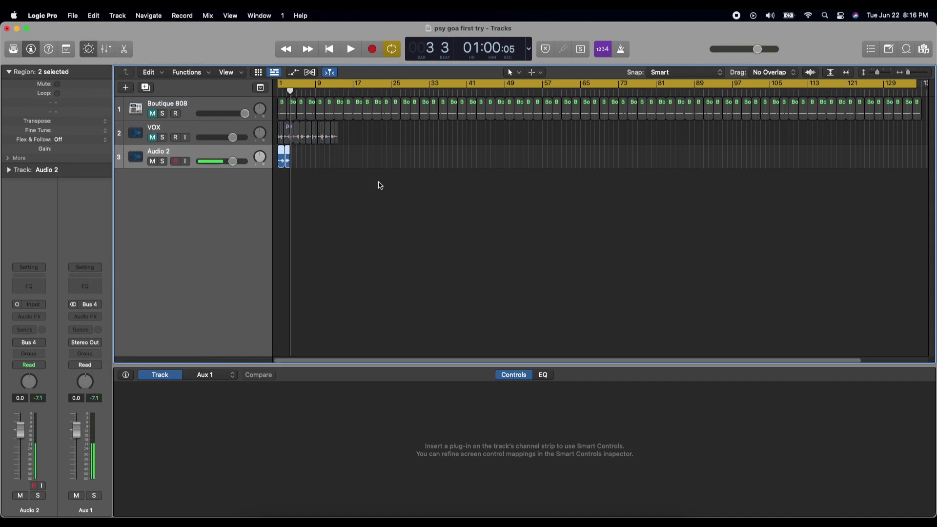
{"action": "left_click", "coordinate": [908, 73]}
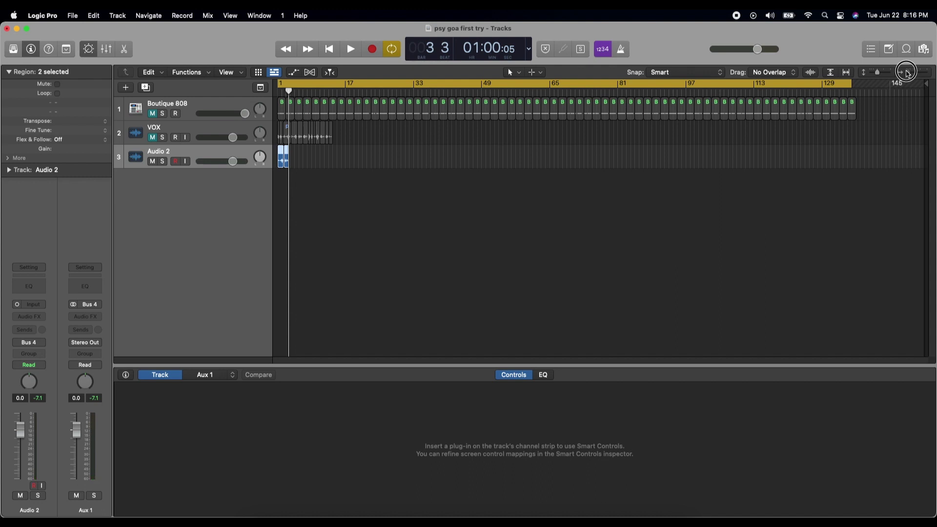
{"action": "left_click", "coordinate": [266, 155]}
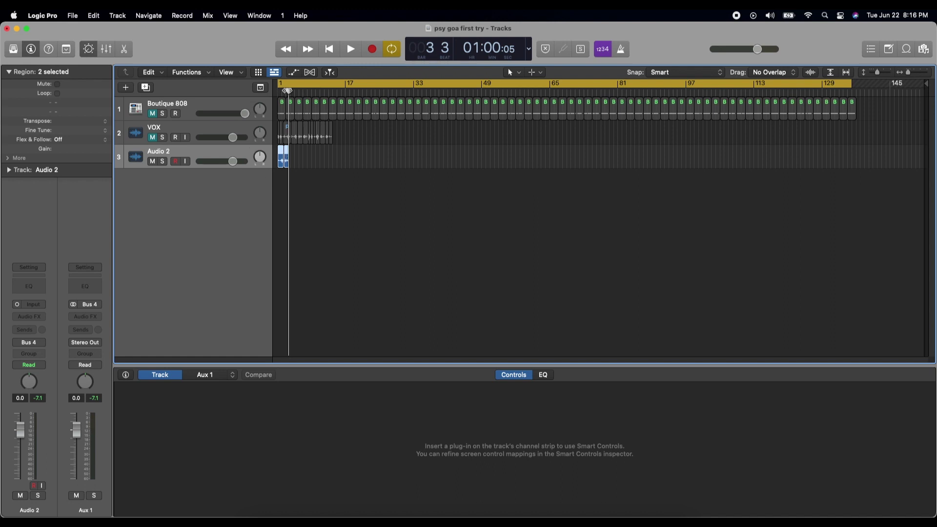
{"action": "left_click_drag", "start_coordinate": [288, 91], "coordinate": [290, 92]}
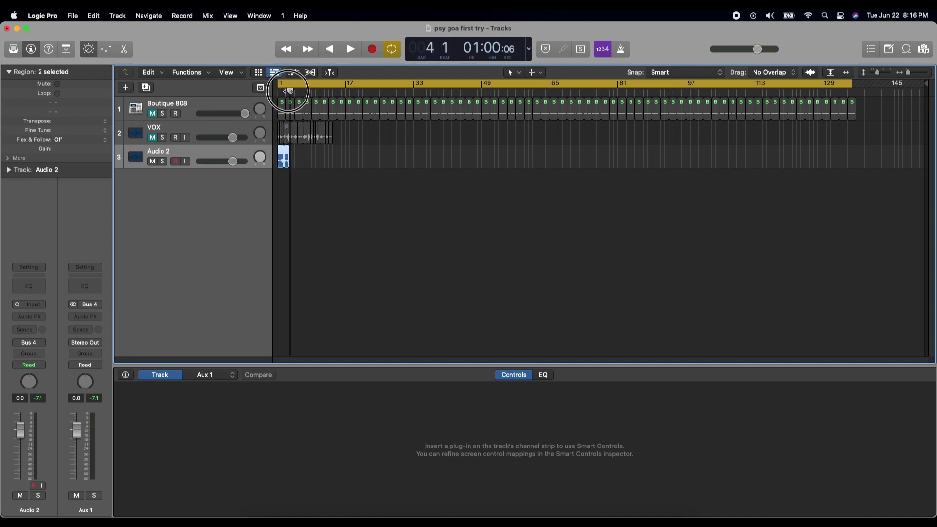
{"action": "left_click", "coordinate": [909, 73]}
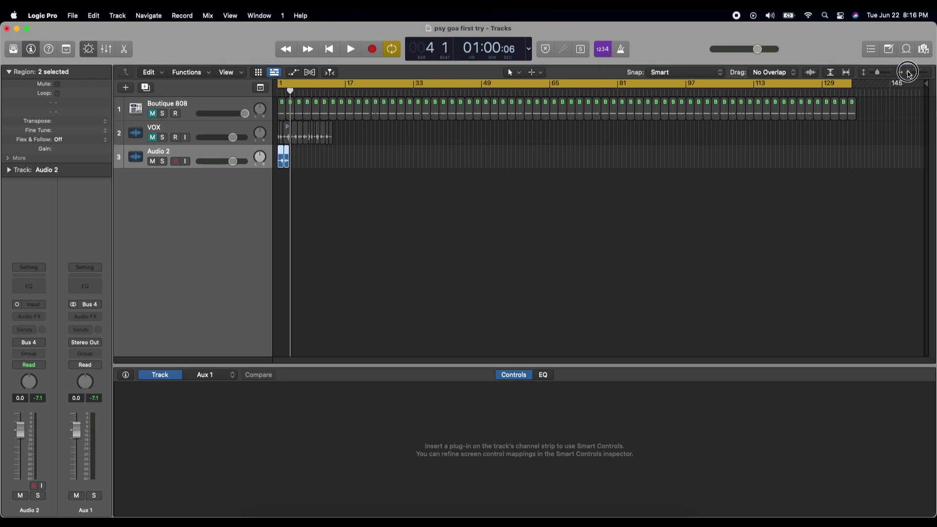
{"action": "left_click_drag", "start_coordinate": [908, 73], "coordinate": [911, 72]}
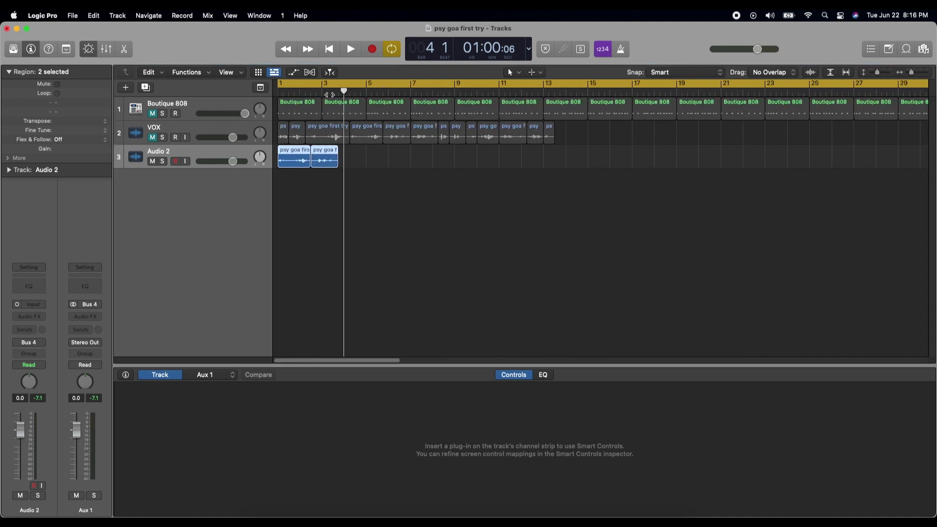
{"action": "left_click_drag", "start_coordinate": [343, 92], "coordinate": [339, 92]}
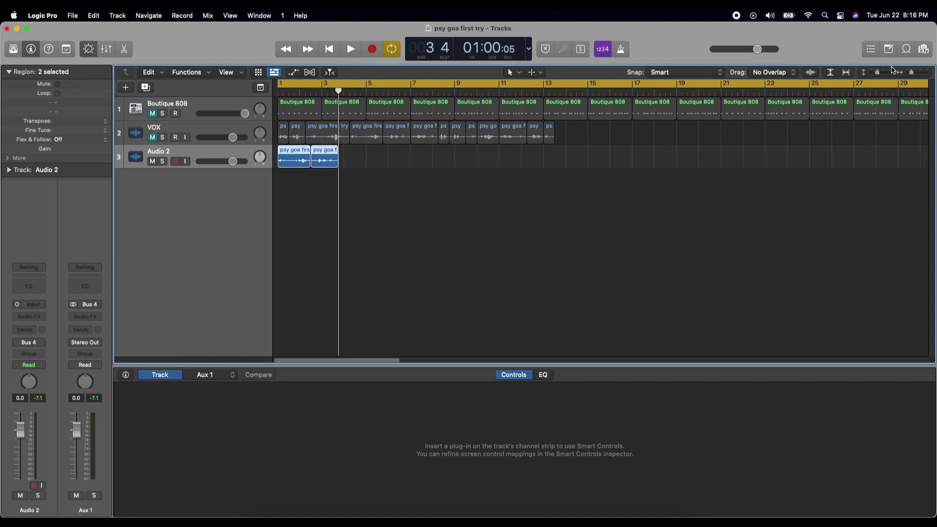
{"action": "left_click_drag", "start_coordinate": [911, 73], "coordinate": [907, 74]}
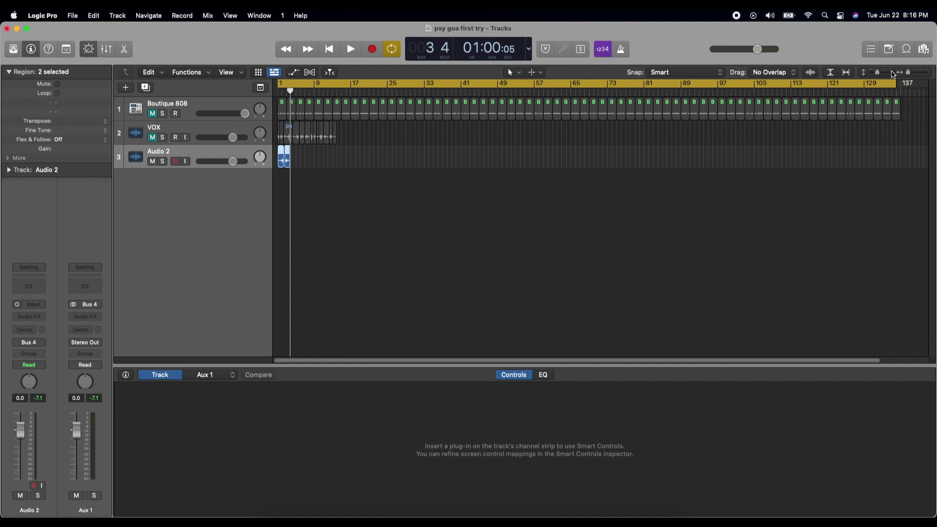
Step: Copy the two selected vocal regions at the start of the Audio 2 track
{"action": "key", "text": "super+c"}
{"action": "left_click_drag", "start_coordinate": [313, 184], "coordinate": [269, 154]}
{"action": "left_click", "coordinate": [93, 15]}
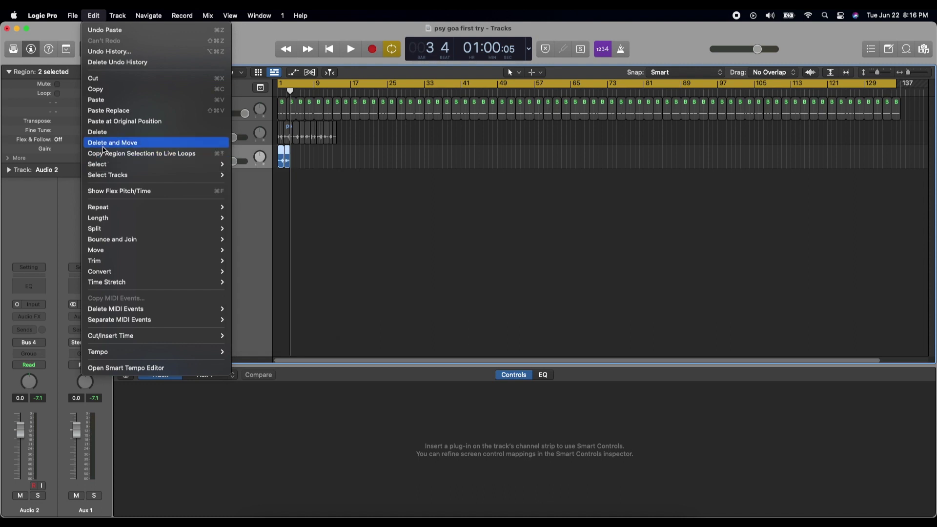
{"action": "left_click", "coordinate": [108, 92]}
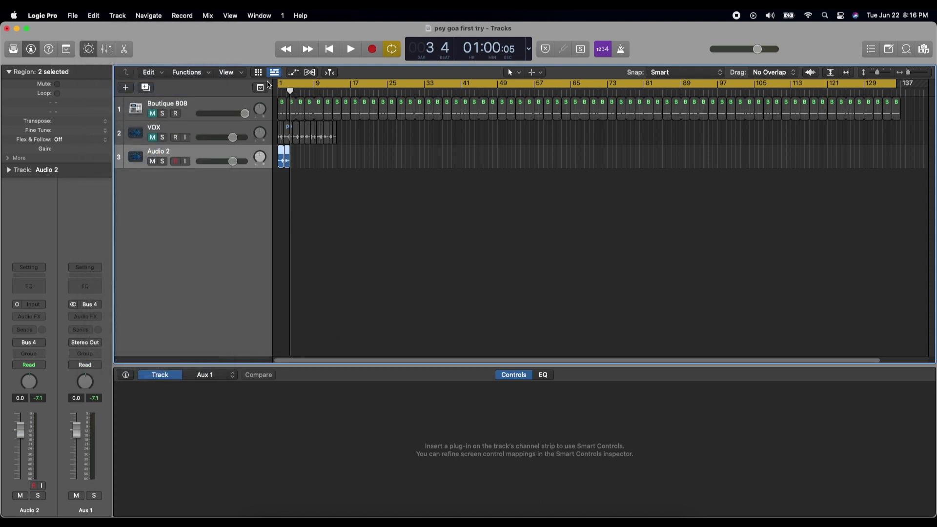
Step: Paste the vocal region pair repeatedly end to end on Audio 2 until the copies reach about bar 135
{"action": "key", "text": "super+v"}
{"action": "key", "text": "super+v"}
{"action": "key", "text": "super+v"}
{"action": "key", "text": "super+v"}
{"action": "key", "text": "super+v"}
{"action": "key", "text": "super+v"}
{"action": "key", "text": "super+v"}
{"action": "key", "text": "super+v"}
{"action": "key", "text": "super+v"}
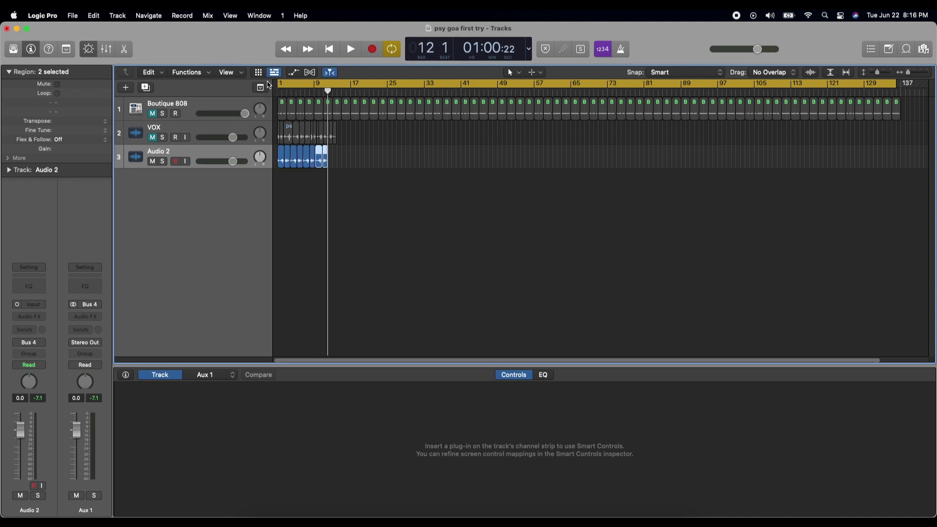
{"action": "key", "text": "super+v"}
{"action": "key", "text": "super+v"}
{"action": "key", "text": "super+v"}
{"action": "key", "text": "super+v"}
{"action": "key", "text": "super+v"}
{"action": "key", "text": "super+v"}
{"action": "key", "text": "super+v"}
{"action": "key", "text": "super+v"}
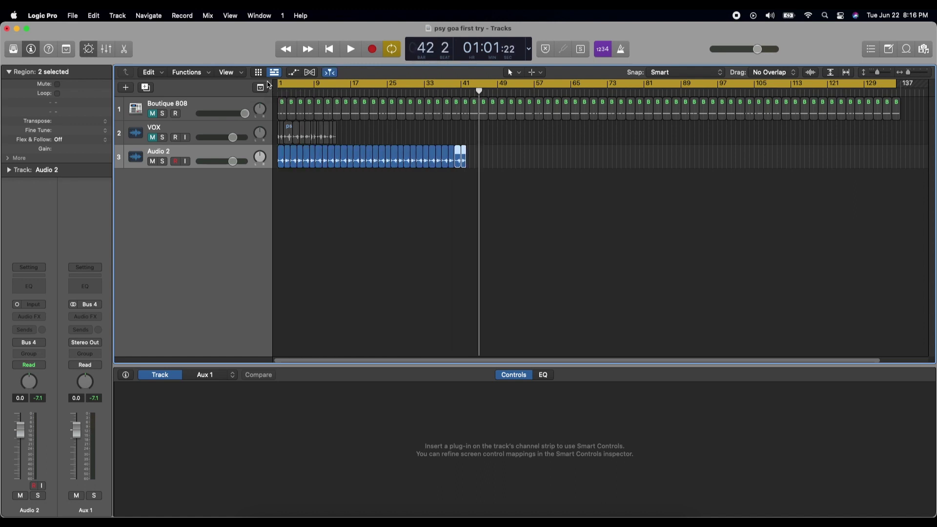
{"action": "key", "text": "super+v"}
{"action": "key", "text": "super+v"}
{"action": "key", "text": "super+v"}
{"action": "key", "text": "super+v"}
{"action": "key", "text": "super+v"}
{"action": "key", "text": "super+v"}
{"action": "key", "text": "super+v"}
{"action": "key", "text": "super+v"}
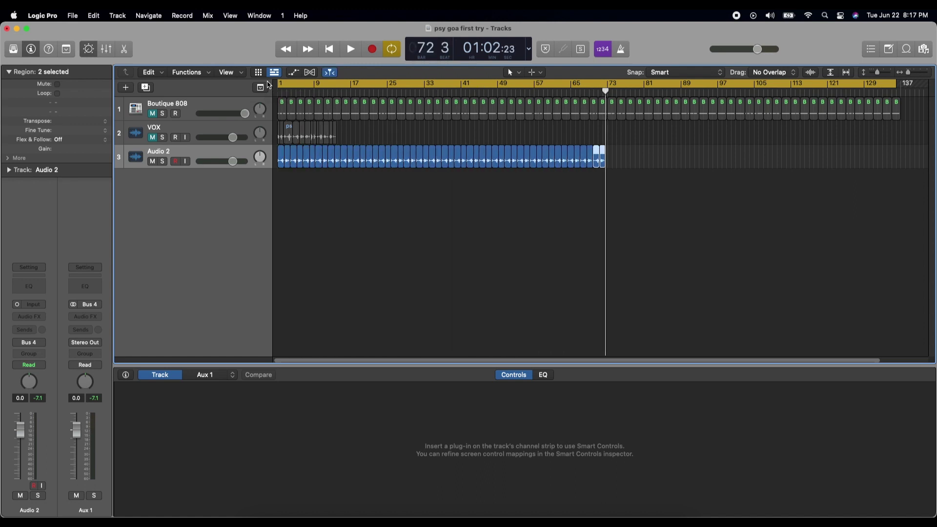
{"action": "key", "text": "super+v"}
{"action": "key", "text": "super+v"}
{"action": "key", "text": "super+v"}
{"action": "key", "text": "super+v"}
{"action": "key", "text": "super+v"}
{"action": "key", "text": "super+v"}
{"action": "key", "text": "super+v"}
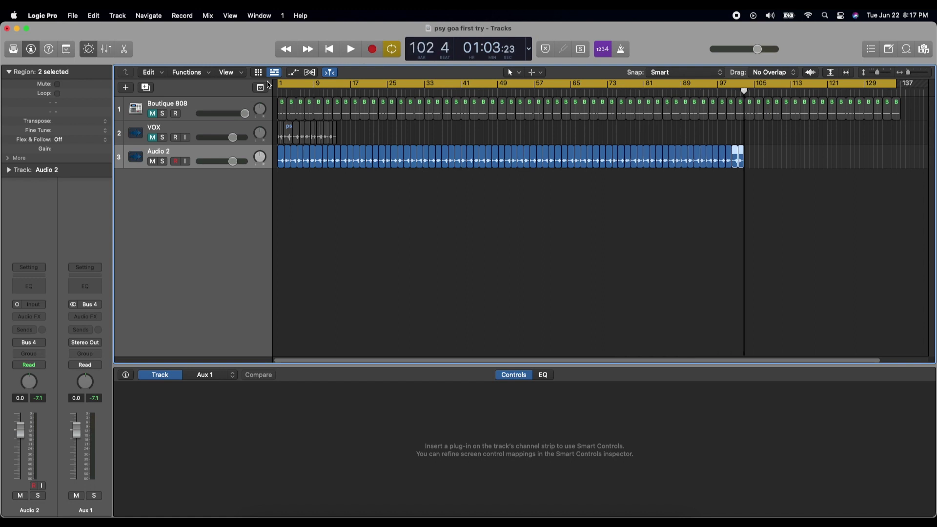
{"action": "key", "text": "super+v"}
{"action": "key", "text": "super+v"}
{"action": "key", "text": "super+v"}
{"action": "key", "text": "super+v"}
{"action": "key", "text": "super+v"}
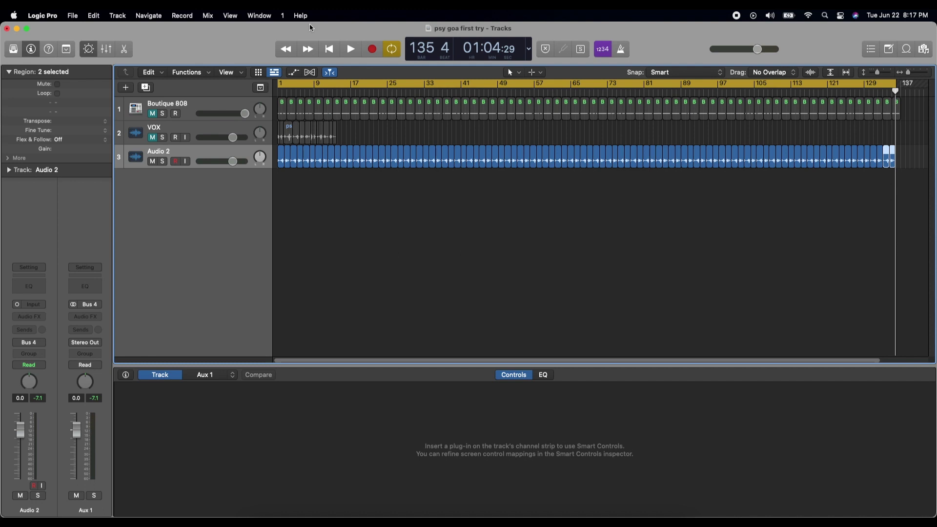
Step: Return the playhead to bar 1, play the first few bars of the repeated vocals, and stop playback
{"action": "key", "text": "Return"}
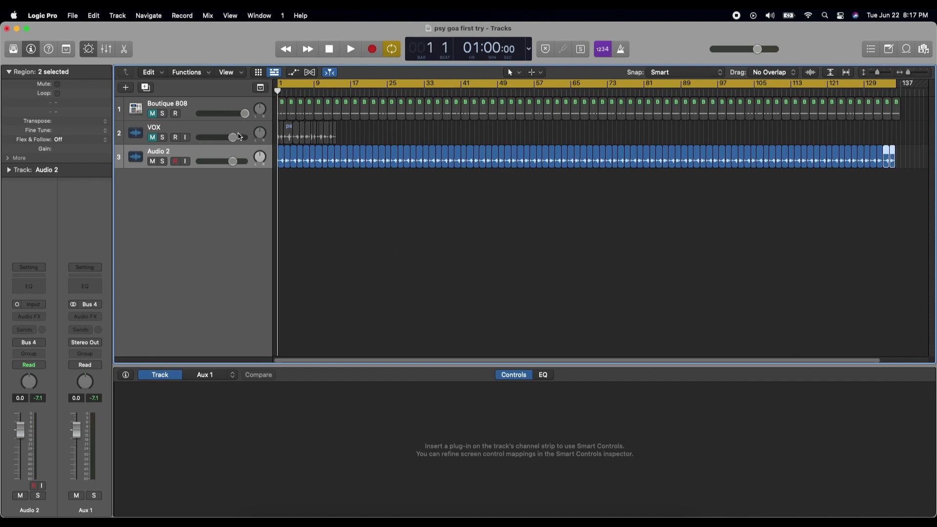
{"action": "key", "text": "space"}
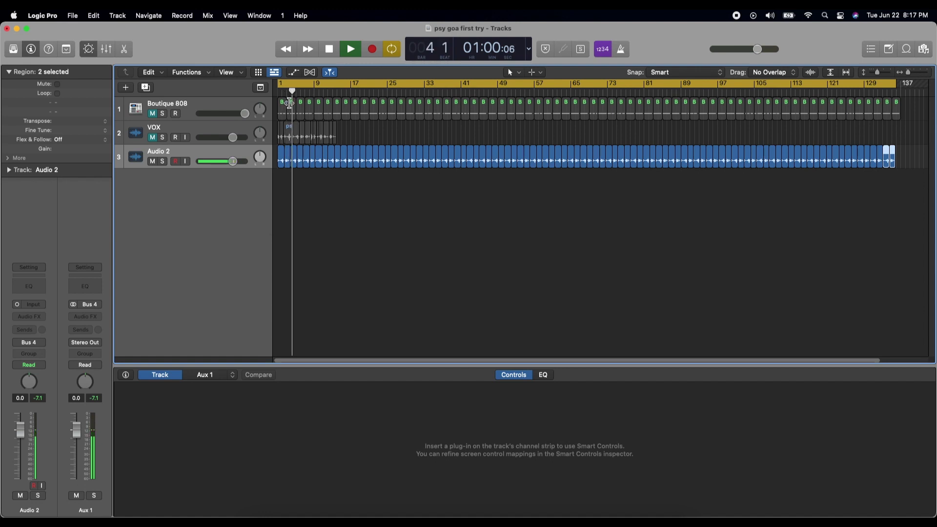
{"action": "key", "text": "space"}
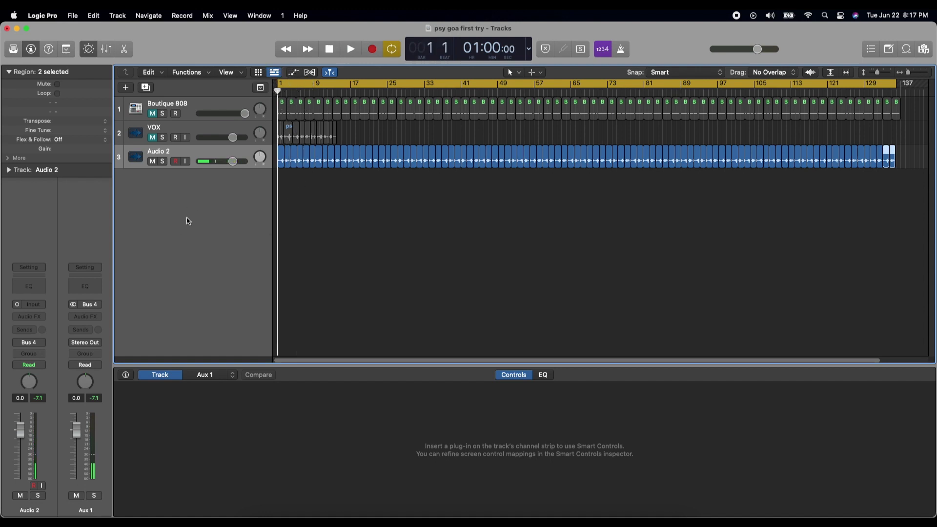
Step: Create one new audio track with Bus 4 (Aux 1) as its audio input and Output 1 + 2 as its output
{"action": "left_click", "coordinate": [125, 88]}
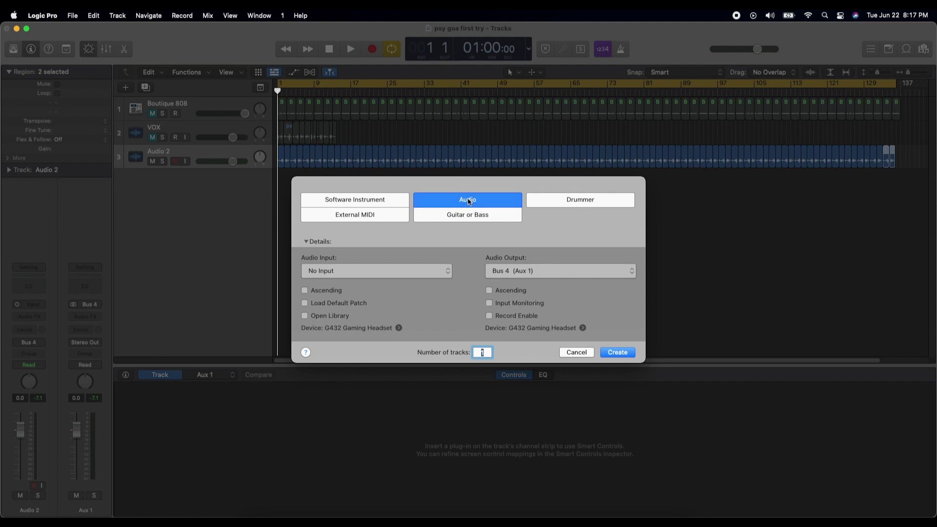
{"action": "left_click", "coordinate": [443, 274]}
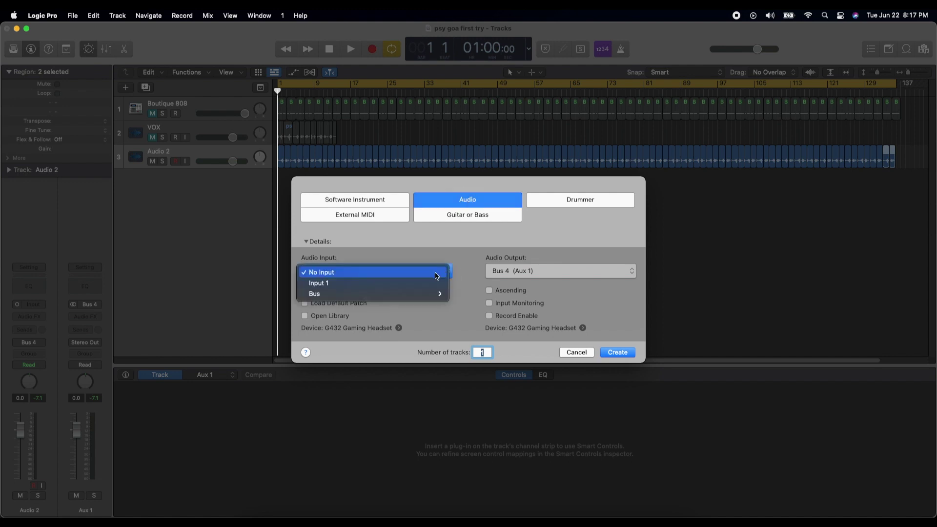
{"action": "mouse_move", "coordinate": [437, 293]}
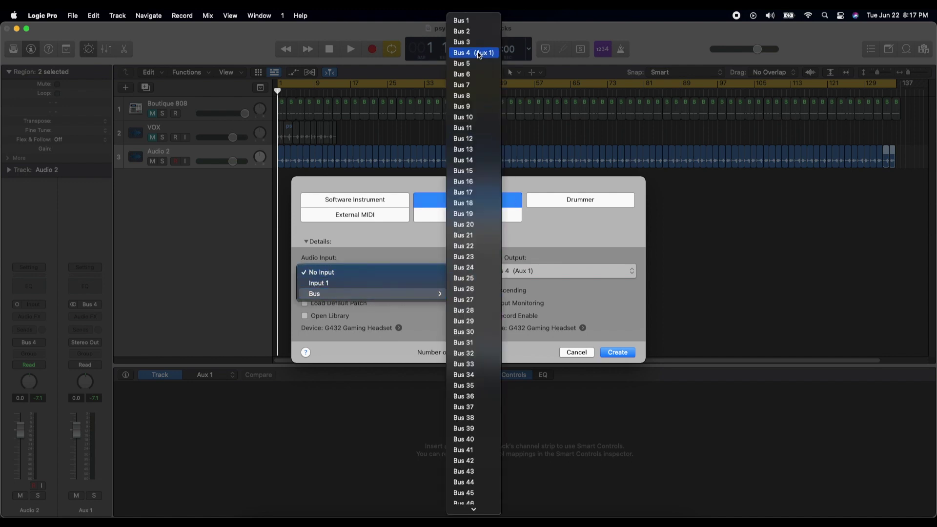
{"action": "left_click", "coordinate": [478, 55]}
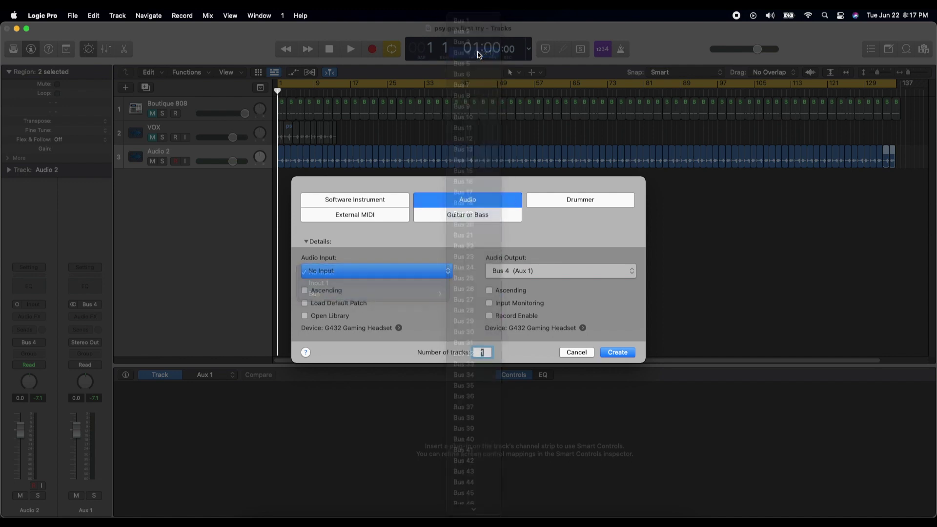
{"action": "left_click", "coordinate": [631, 271]}
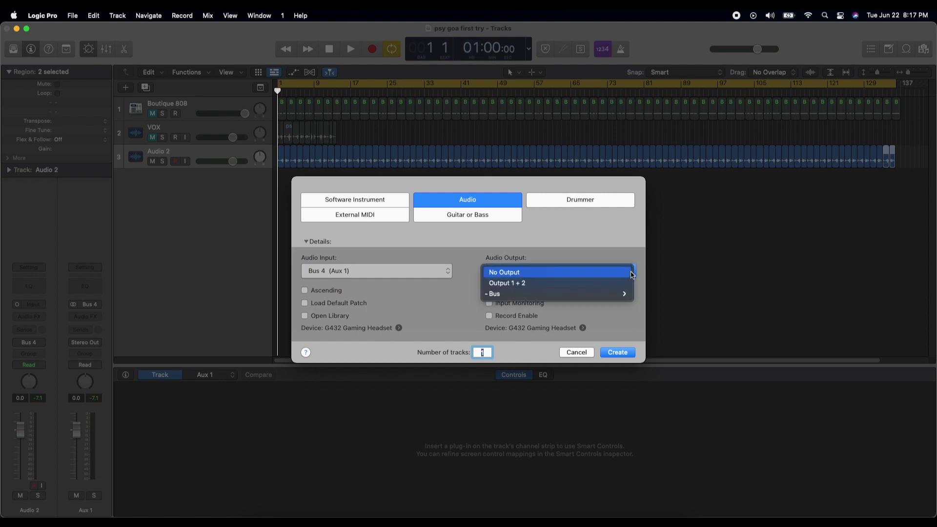
{"action": "left_click", "coordinate": [552, 284]}
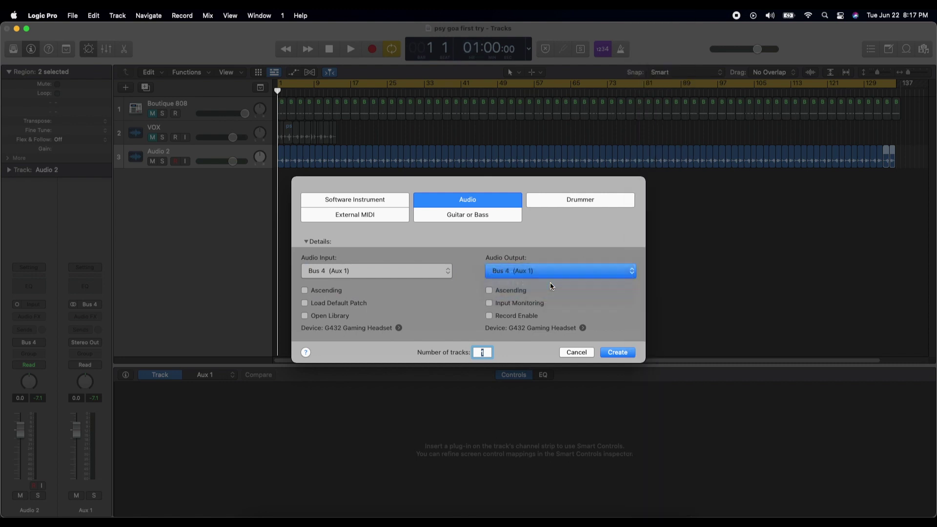
{"action": "left_click", "coordinate": [617, 352]}
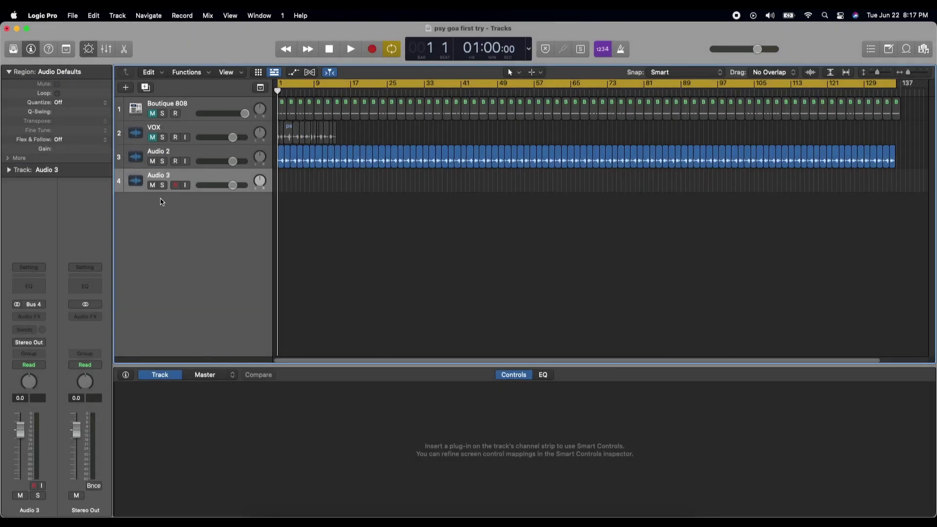
Step: Insert a mono Tape Delay on the Audio 2 track and move its window below the track's regions, keeping the Factory Default setting
{"action": "left_click", "coordinate": [212, 152]}
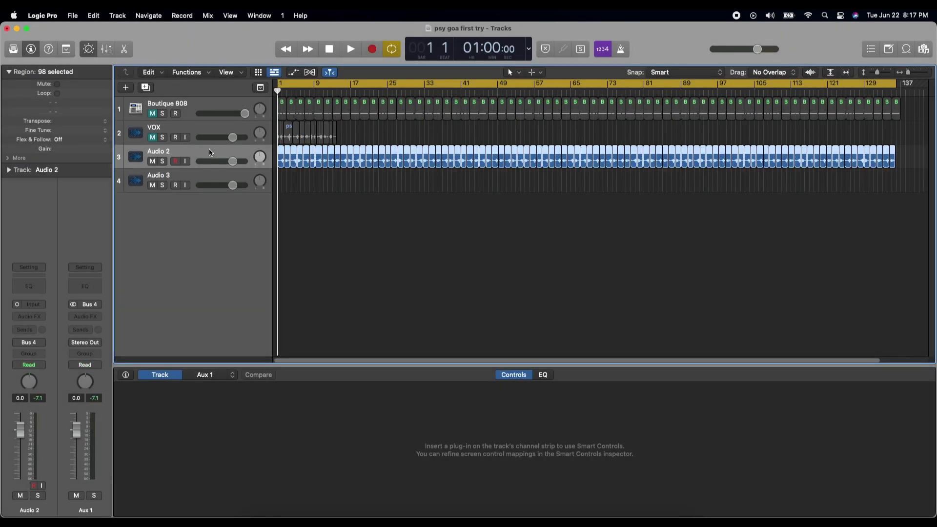
{"action": "left_click", "coordinate": [43, 318]}
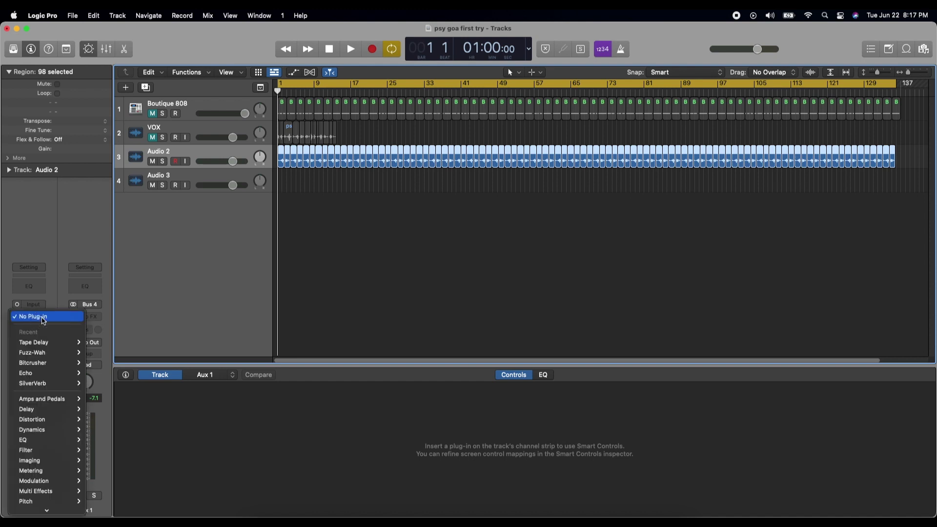
{"action": "mouse_move", "coordinate": [46, 346]}
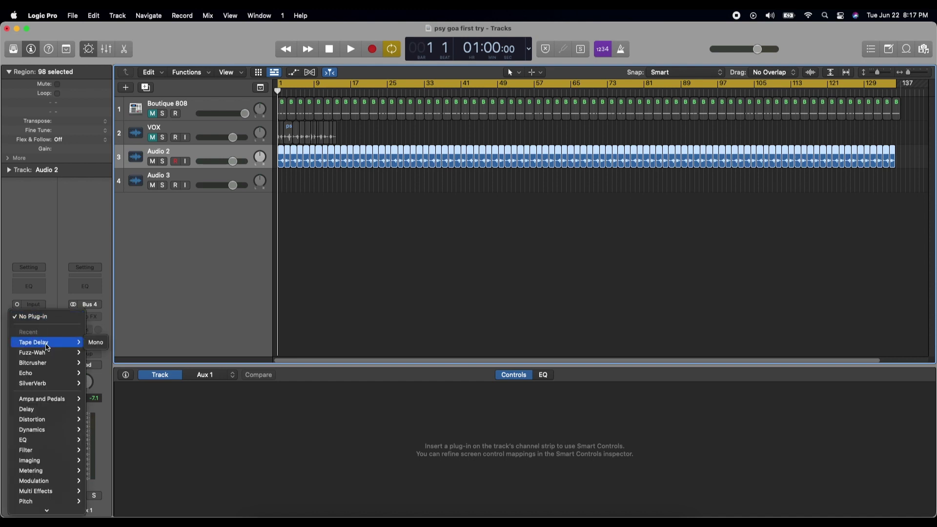
{"action": "left_click", "coordinate": [96, 343]}
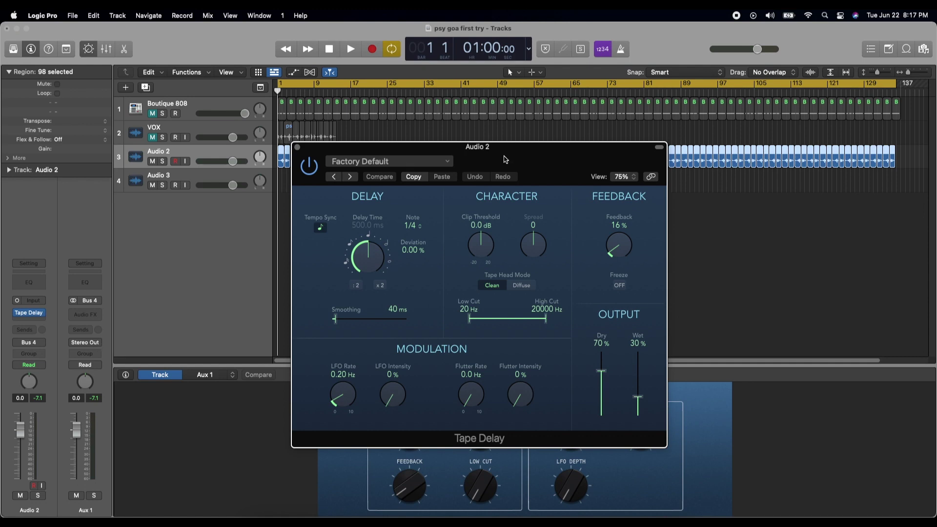
{"action": "left_click_drag", "start_coordinate": [505, 160], "coordinate": [615, 192]}
{"action": "left_click", "coordinate": [561, 197]}
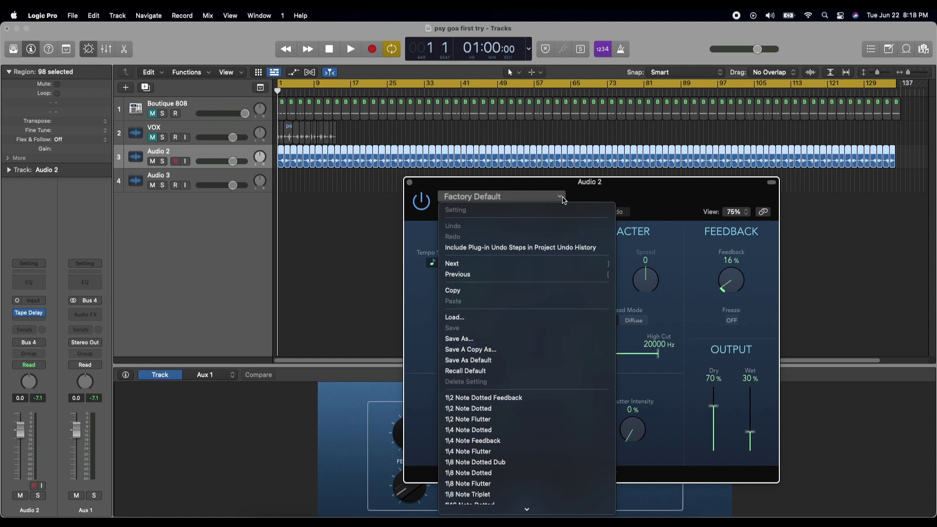
{"action": "left_click", "coordinate": [563, 199]}
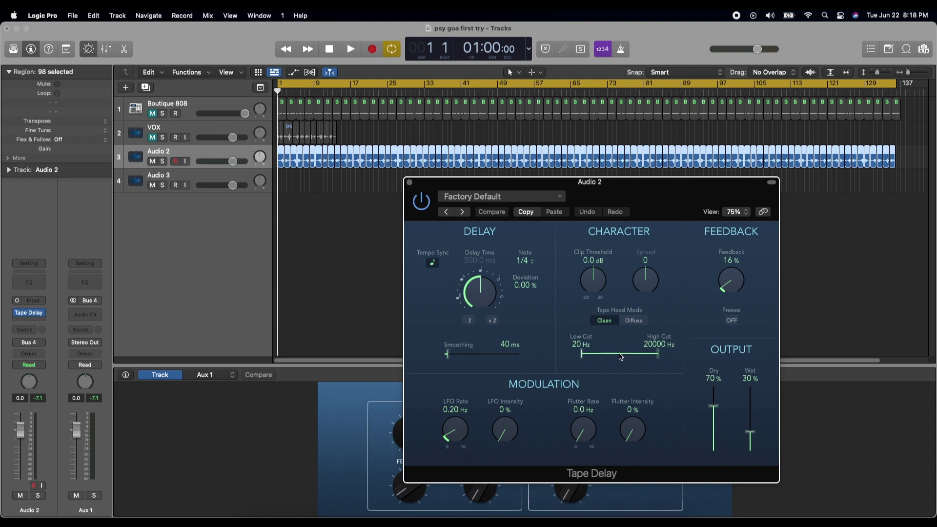
Step: Select the Audio 3 track and start recording on it from bar 1
{"action": "left_click", "coordinate": [191, 183]}
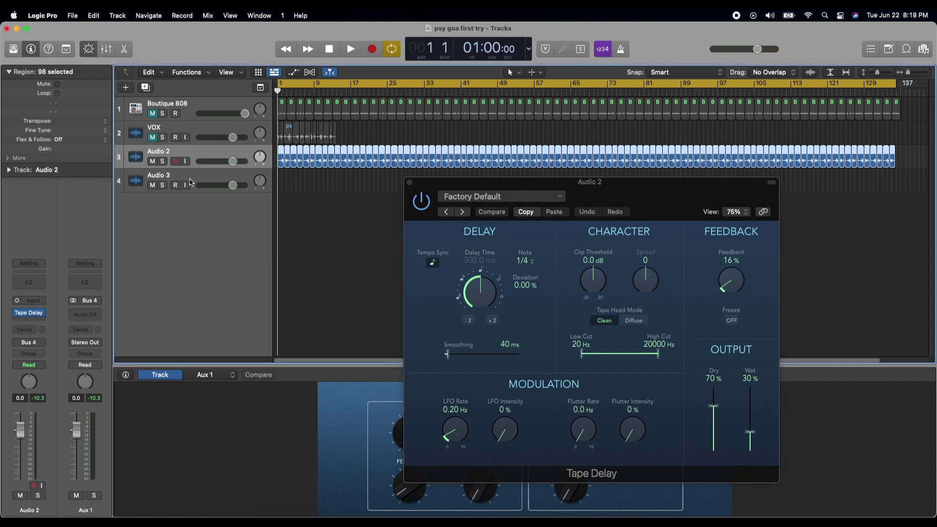
{"action": "left_click", "coordinate": [195, 177]}
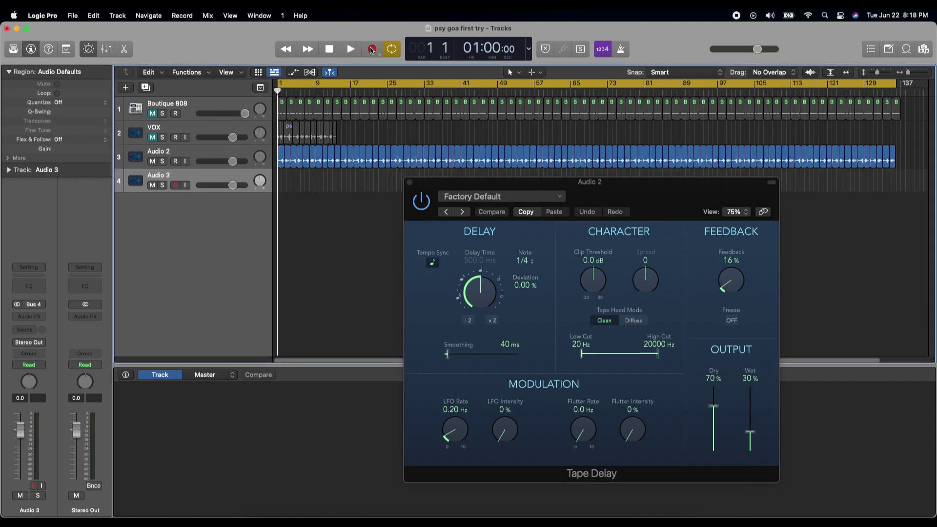
{"action": "left_click", "coordinate": [373, 49]}
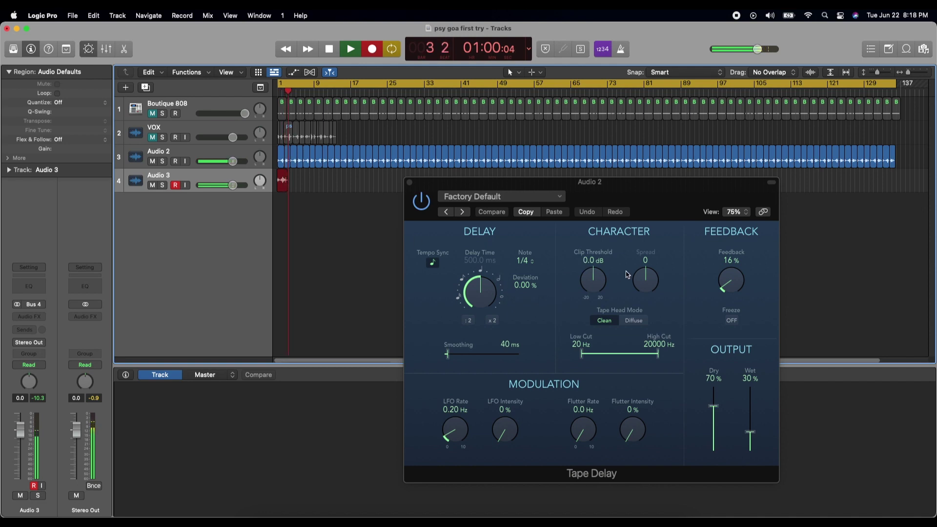
Step: While recording, set the Tape Delay to a 1/16 note with +6.67% deviation, 430 ms smoothing, 2000 Hz high cut and -22 spread
{"action": "left_click", "coordinate": [456, 291]}
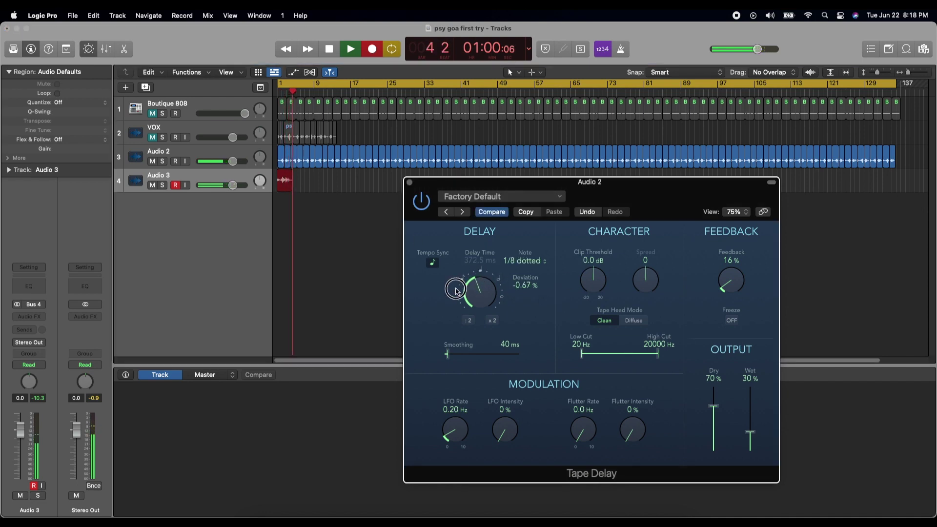
{"action": "left_click_drag", "start_coordinate": [456, 291], "coordinate": [452, 325]}
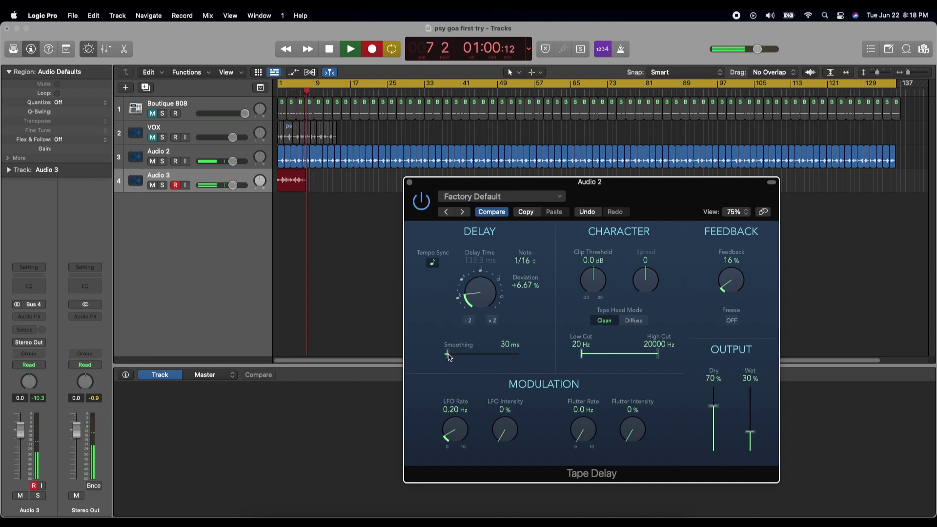
{"action": "left_click_drag", "start_coordinate": [448, 354], "coordinate": [476, 355]}
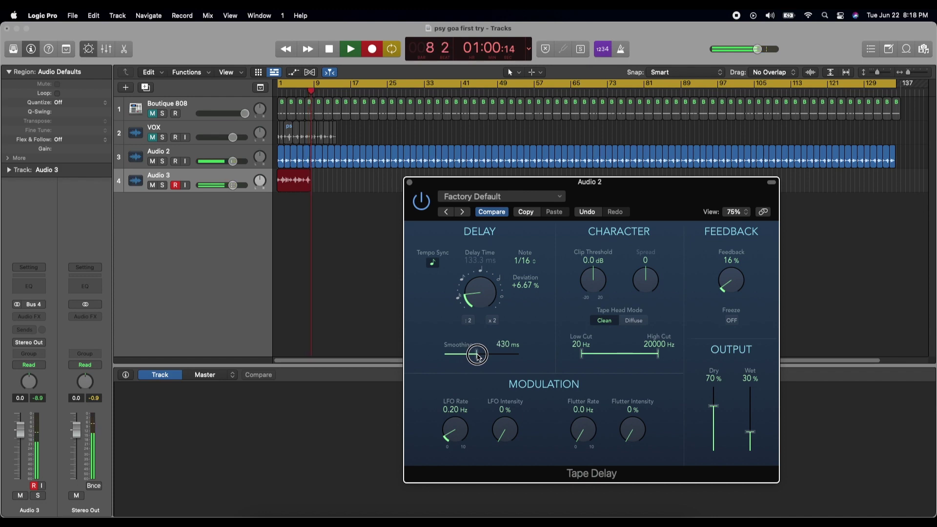
{"action": "left_click_drag", "start_coordinate": [659, 354], "coordinate": [632, 355]}
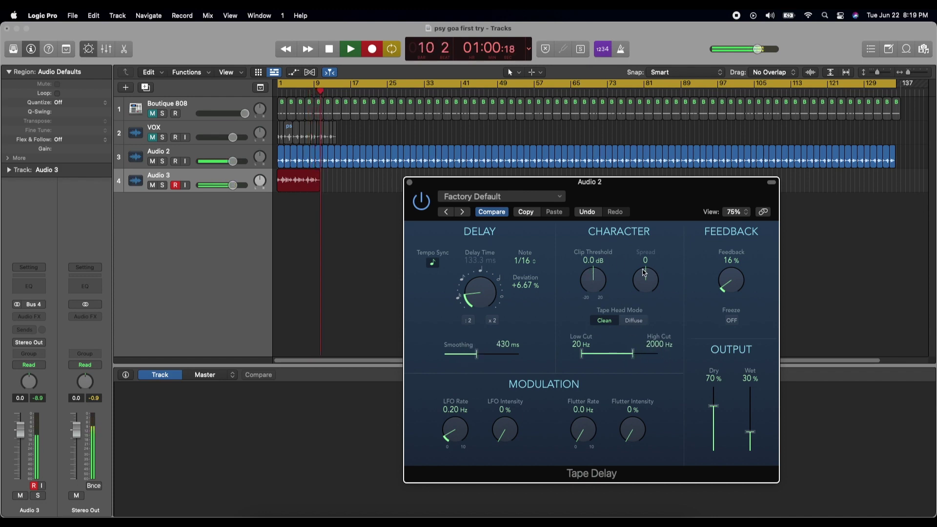
{"action": "left_click_drag", "start_coordinate": [646, 279], "coordinate": [650, 288]}
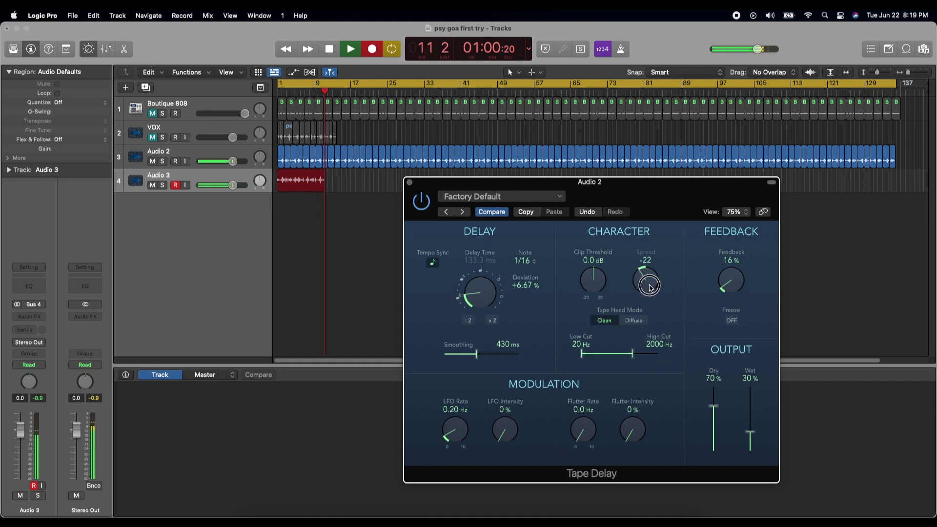
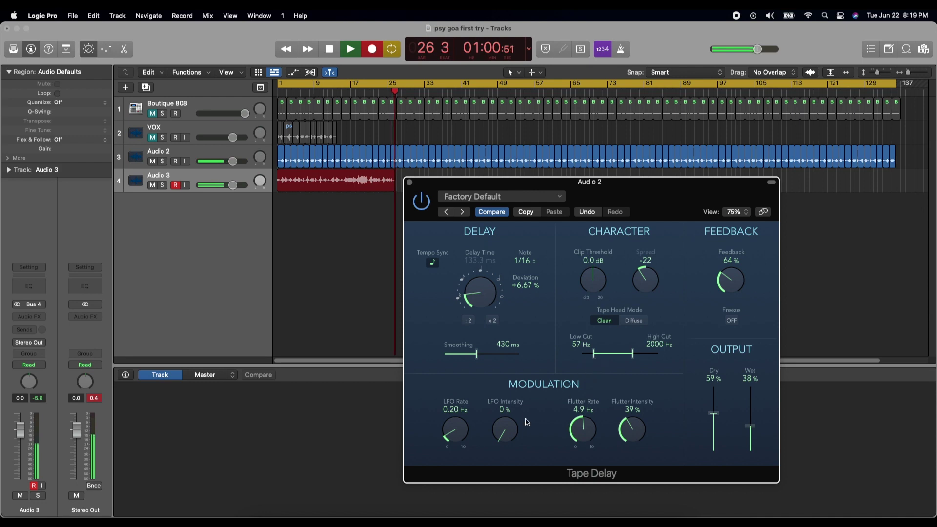
Step: Raise the Tape Delay's LFO intensity to 64%, LFO rate to 3.34 Hz and feedback to 95% during the recording
{"action": "left_click_drag", "start_coordinate": [499, 437], "coordinate": [532, 343]}
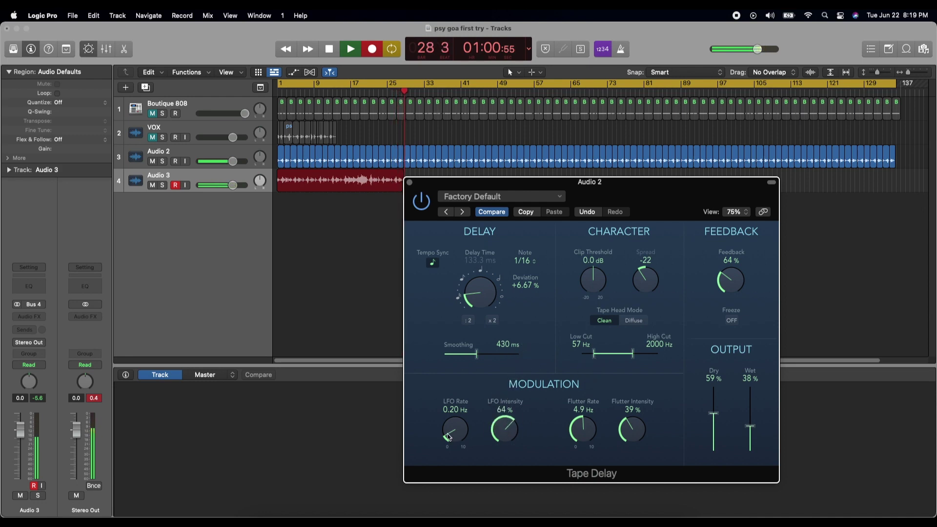
{"action": "left_click_drag", "start_coordinate": [448, 437], "coordinate": [495, 355]}
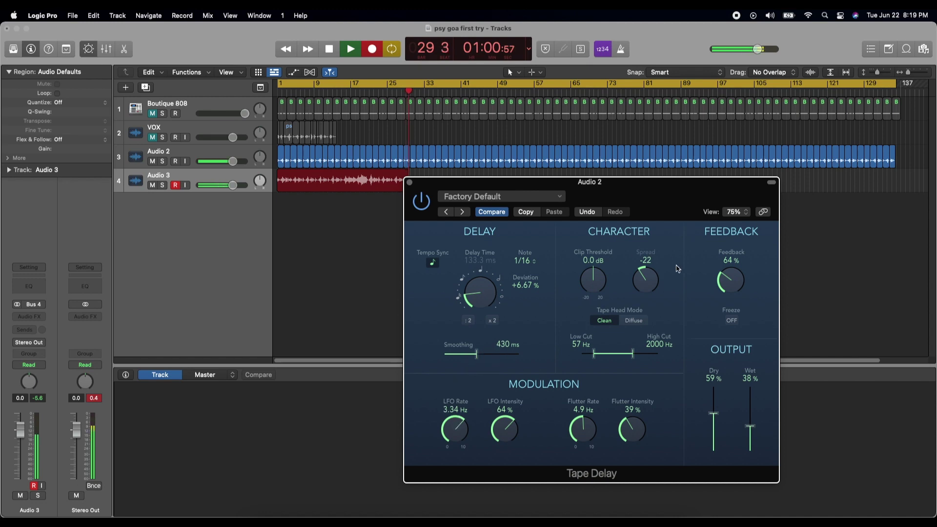
{"action": "left_click_drag", "start_coordinate": [739, 278], "coordinate": [739, 252]}
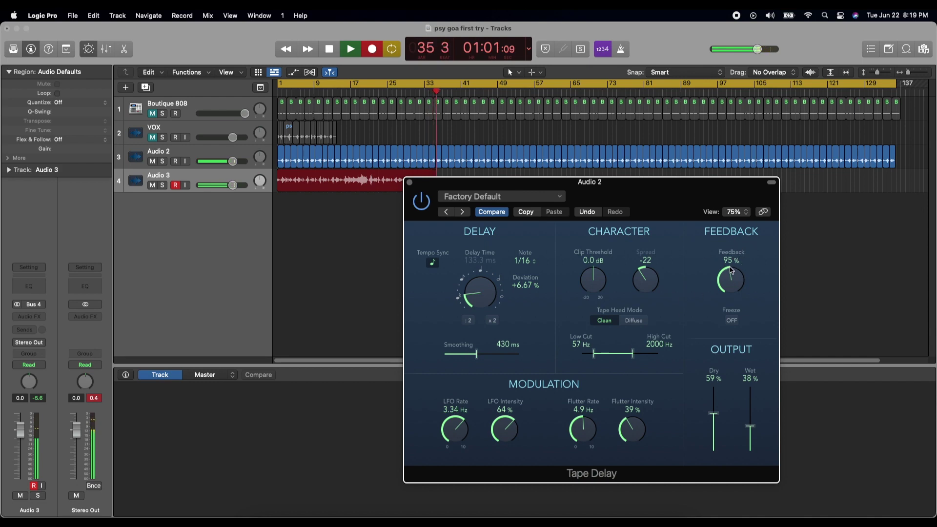
Step: While recording, dip the Tape Delay's feedback to 65%, set a 1/2 note with +1.33% deviation, and raise feedback to 98% and high cut to 5600 Hz
{"action": "left_click_drag", "start_coordinate": [731, 268], "coordinate": [724, 290]}
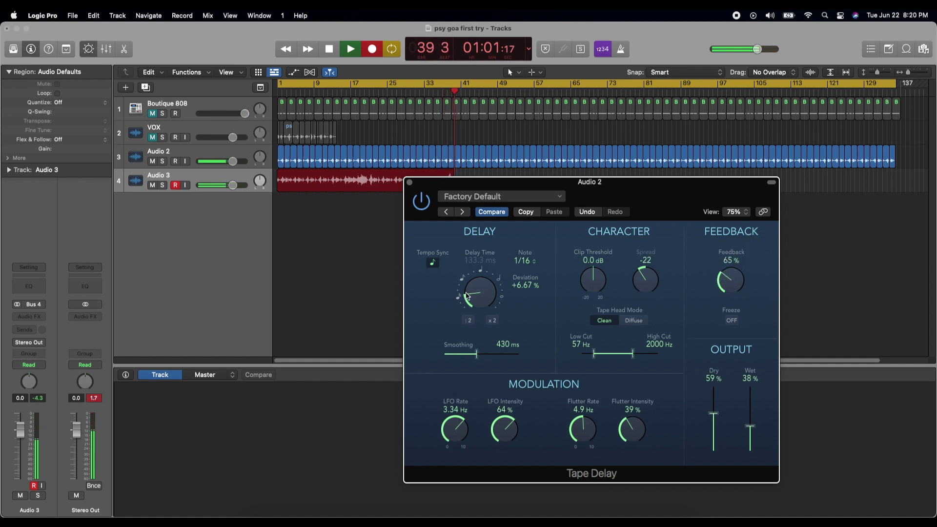
{"action": "left_click_drag", "start_coordinate": [478, 290], "coordinate": [508, 218]}
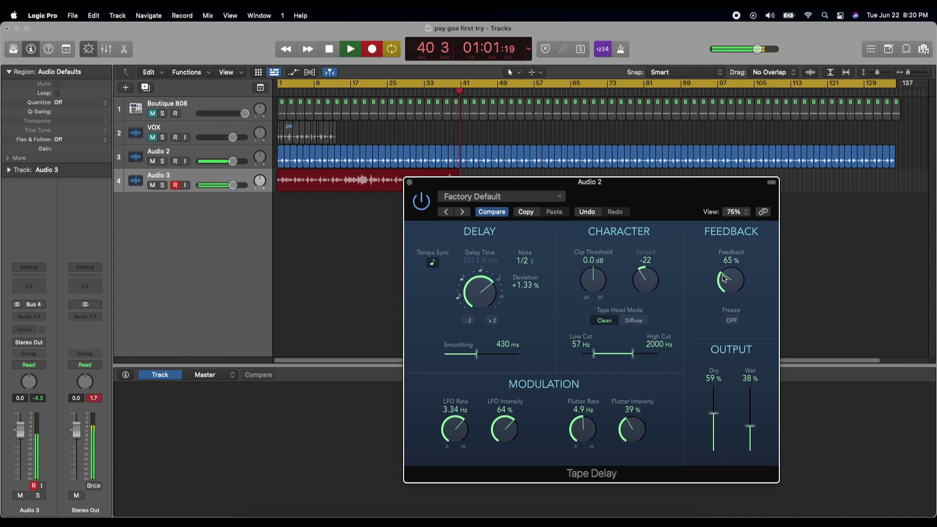
{"action": "left_click_drag", "start_coordinate": [721, 275], "coordinate": [749, 250]}
{"action": "left_click_drag", "start_coordinate": [632, 353], "coordinate": [644, 353]}
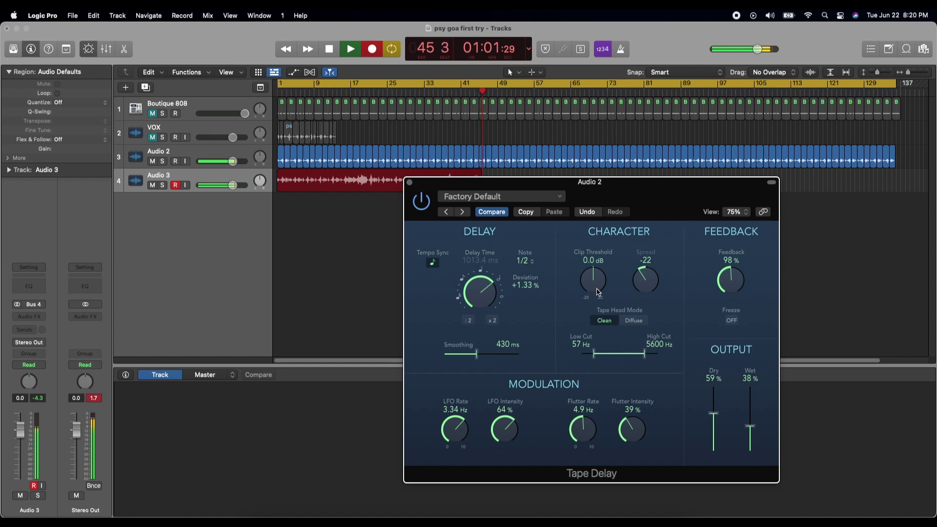
Step: Raise the Tape Delay's clip threshold to +7.0 dB, push feedback up to 126% and pull it back to 68%
{"action": "left_click_drag", "start_coordinate": [596, 278], "coordinate": [622, 241]}
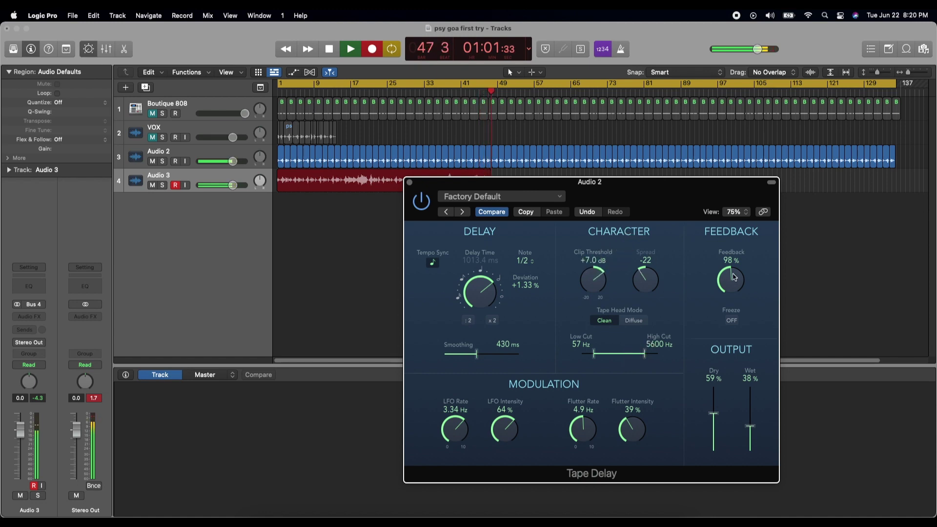
{"action": "left_click_drag", "start_coordinate": [735, 277], "coordinate": [734, 259]}
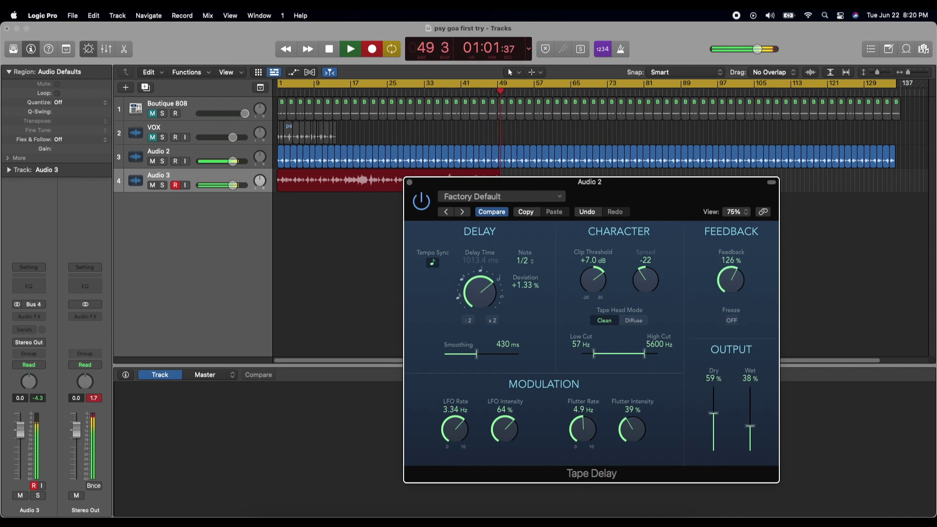
{"action": "left_click_drag", "start_coordinate": [731, 280], "coordinate": [730, 315]}
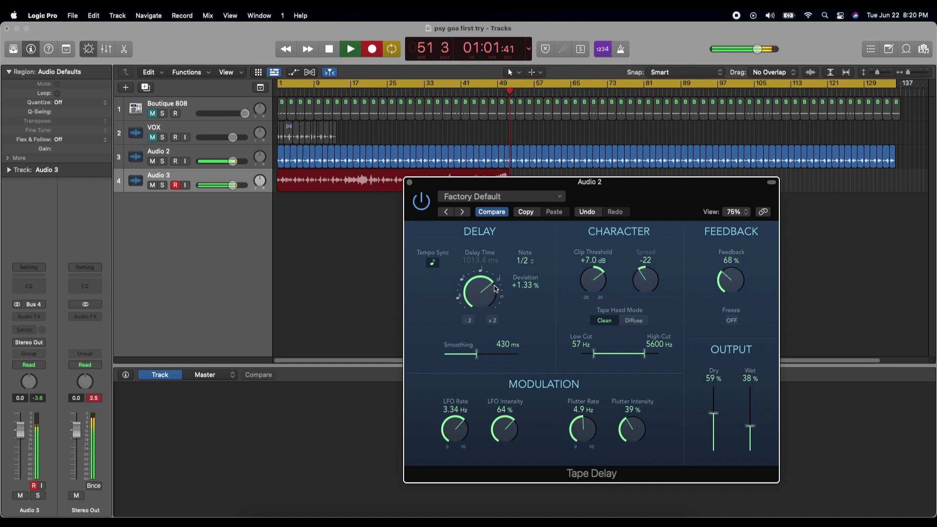
Step: Sweep the delay time to 1/16 dotted at -5.00% and up to 1/2 dotted at -3.33%, lower feedback to 36% and stop recording
{"action": "left_click_drag", "start_coordinate": [495, 288], "coordinate": [448, 348]}
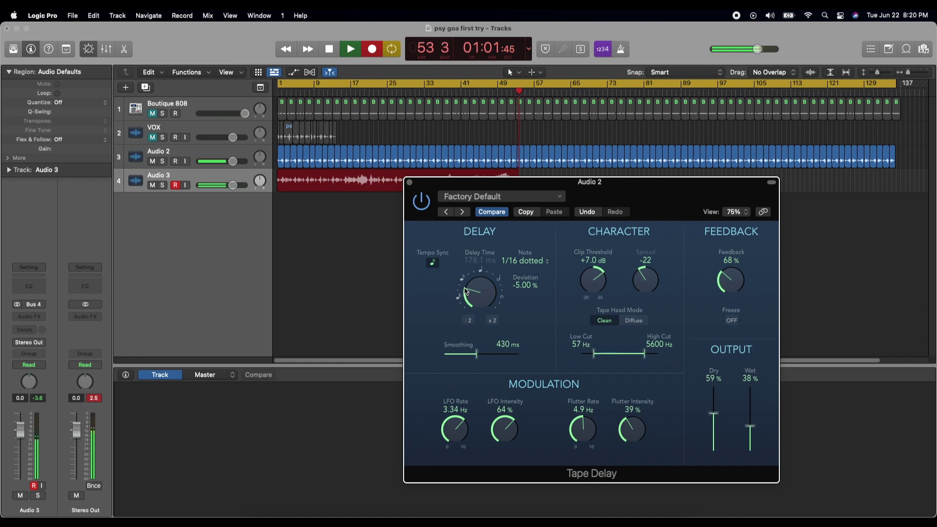
{"action": "left_click_drag", "start_coordinate": [465, 291], "coordinate": [467, 264]}
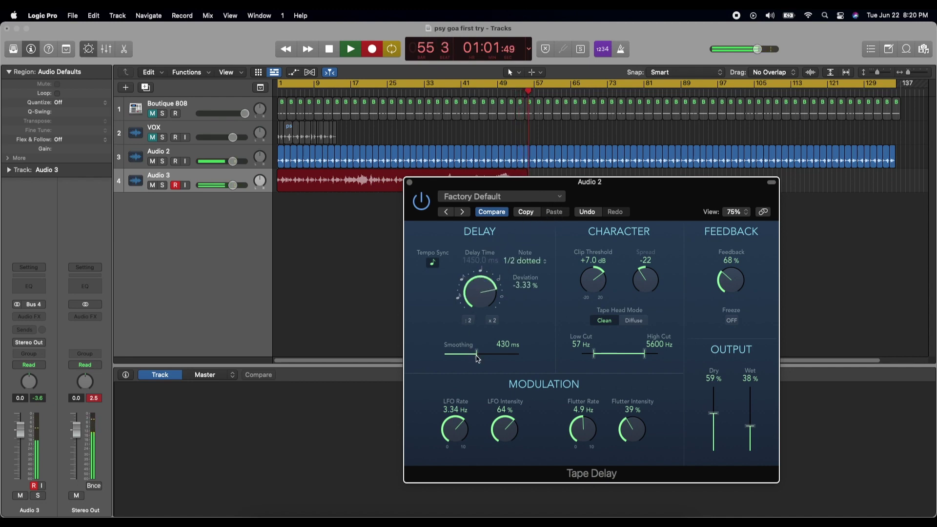
{"action": "left_click_drag", "start_coordinate": [728, 276], "coordinate": [722, 299]}
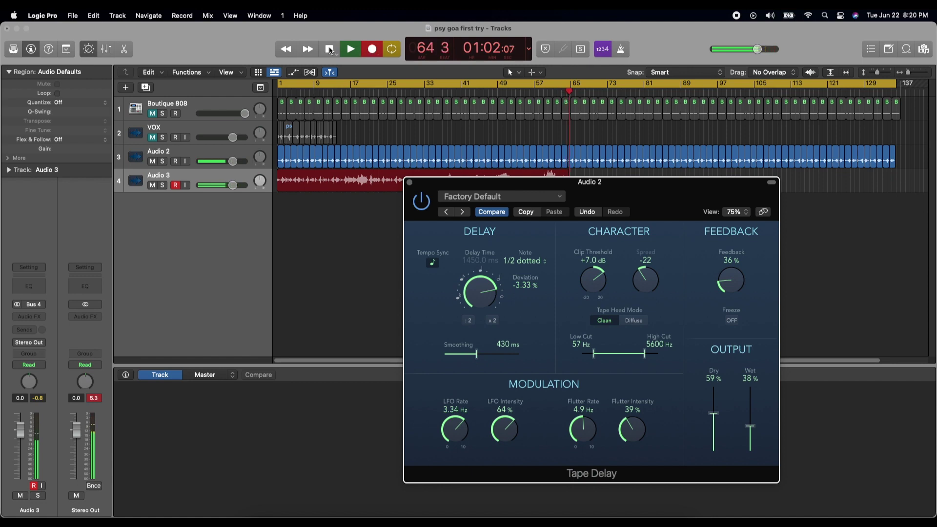
{"action": "left_click", "coordinate": [329, 50]}
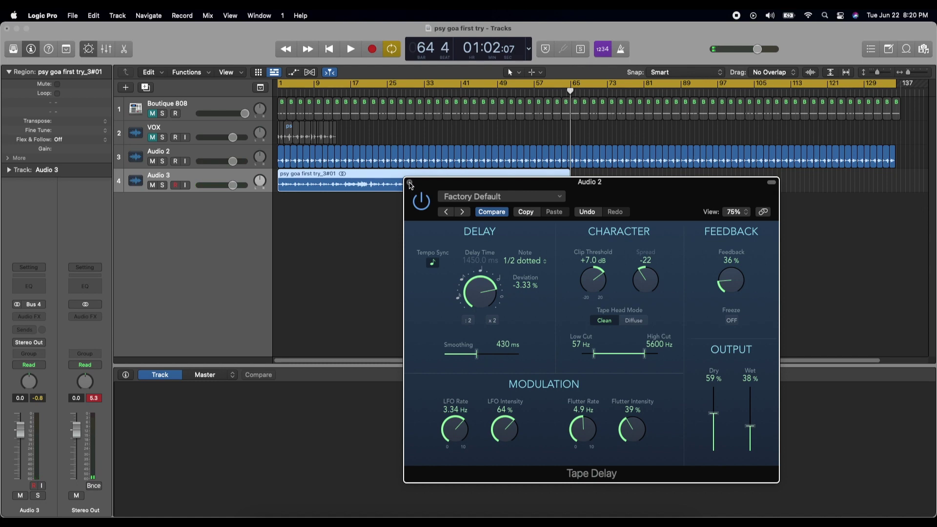
Step: Move the Tape Delay window clear of the regions, return the playhead to bar 1 and mute the Audio 2 track
{"action": "left_click_drag", "start_coordinate": [636, 189], "coordinate": [665, 273]}
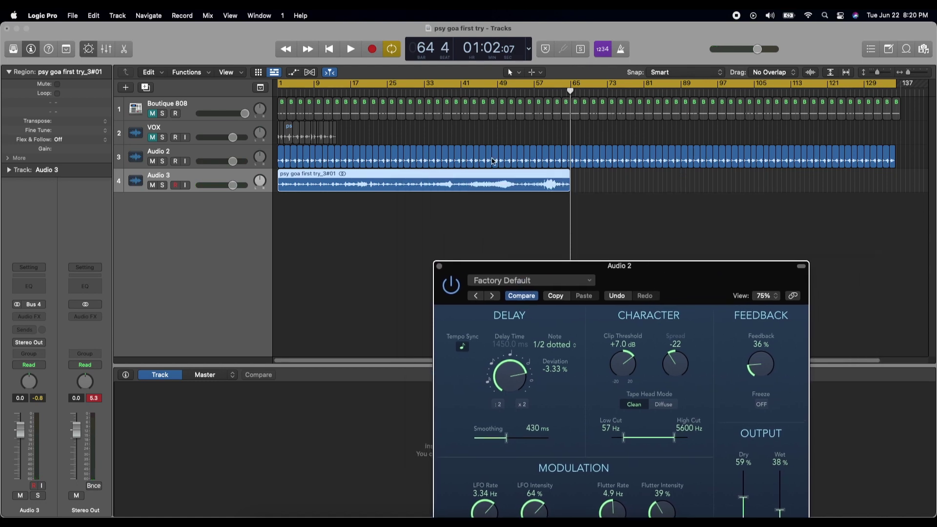
{"action": "left_click", "coordinate": [409, 177]}
{"action": "left_click_drag", "start_coordinate": [570, 92], "coordinate": [276, 92]}
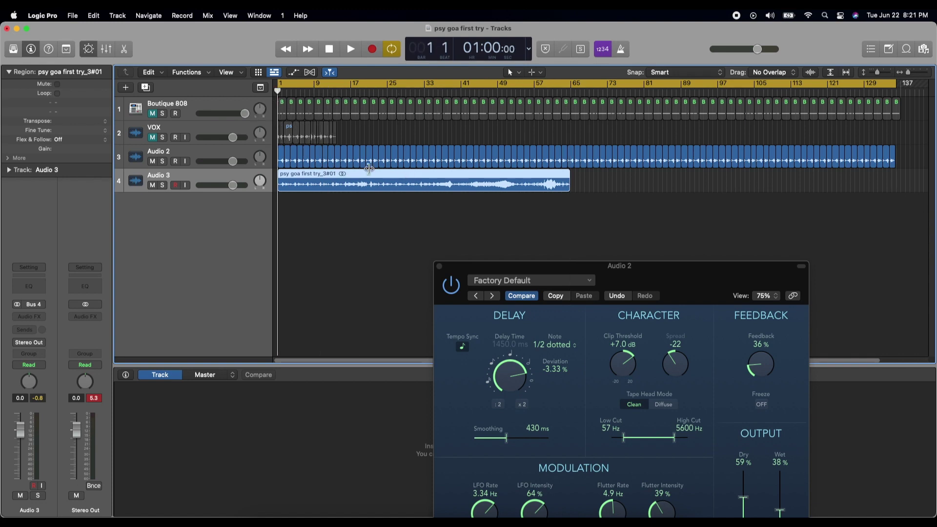
{"action": "left_click", "coordinate": [152, 162]}
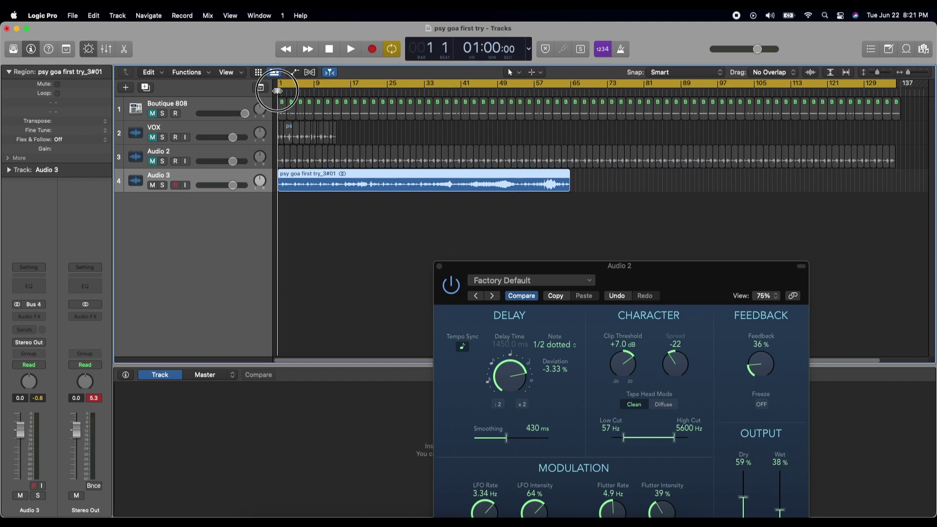
Step: Listen to the recorded Audio 3 region from bar 1 and from about bar 15, stop playback and bring the Tape Delay window fully into view
{"action": "mouse_move", "coordinate": [278, 91]}
{"action": "left_mouse_down"}
{"action": "mouse_move", "coordinate": [290, 91]}
{"action": "mouse_move", "coordinate": [279, 86]}
{"action": "left_mouse_up"}
{"action": "key", "text": "space"}
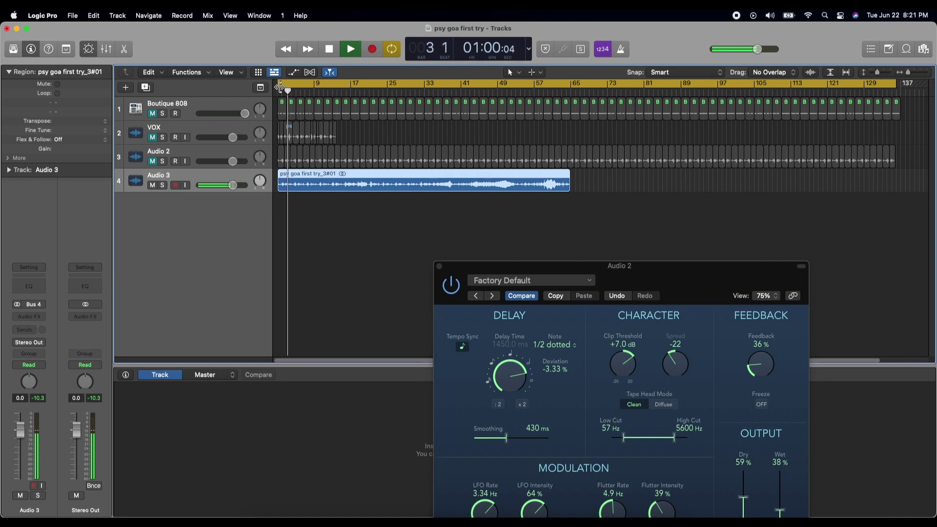
{"action": "left_click", "coordinate": [341, 88]}
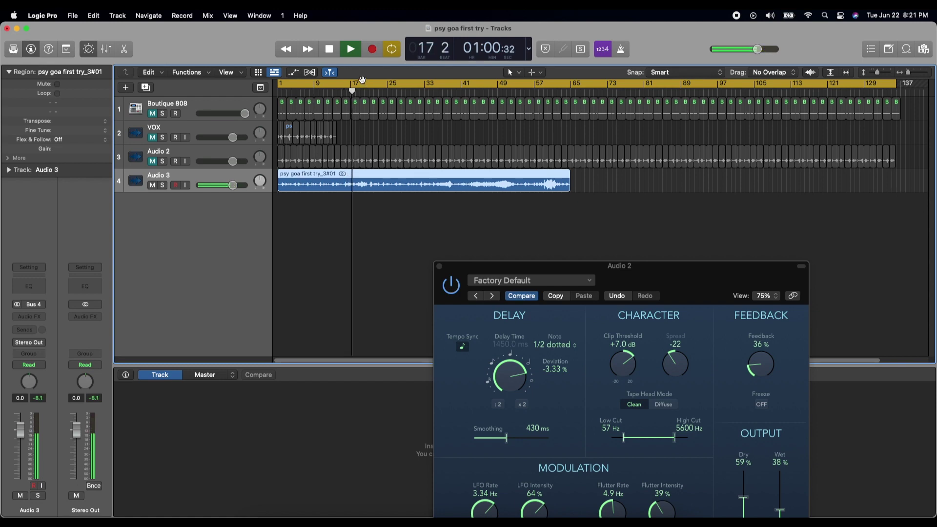
{"action": "key", "text": "space"}
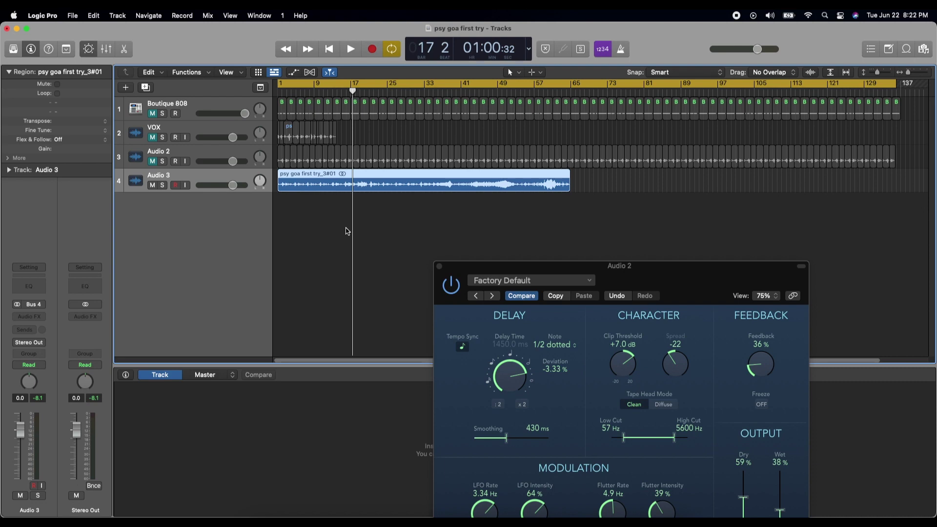
{"action": "left_click_drag", "start_coordinate": [665, 278], "coordinate": [653, 218]}
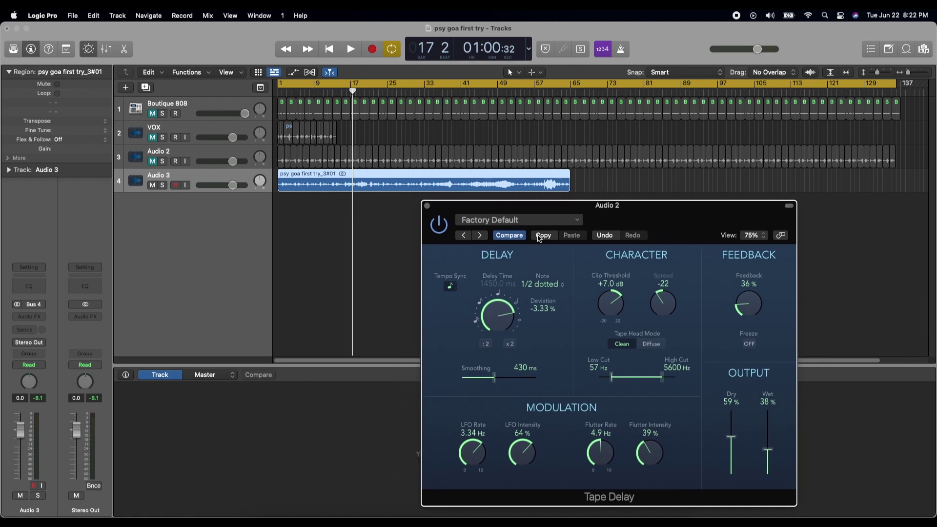